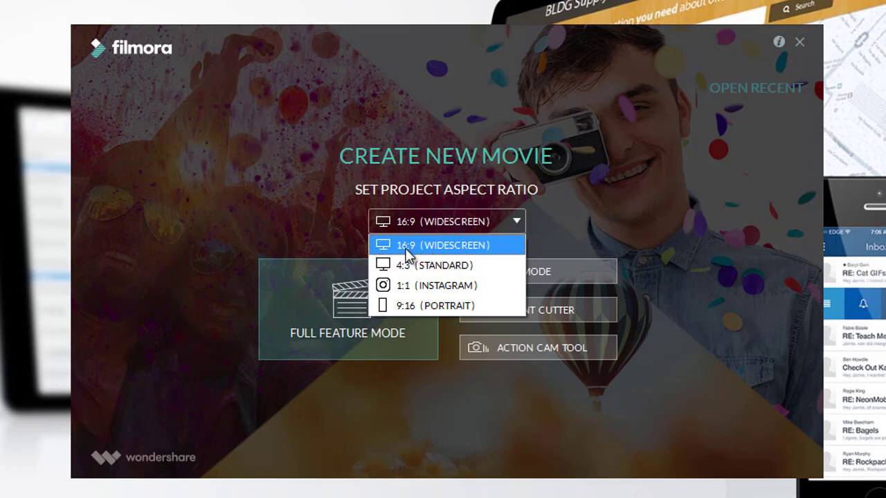
Create a new 16:9 (Widescreen) project in Full Feature Mode.
{"action": "left_click", "coordinate": [480, 251]}
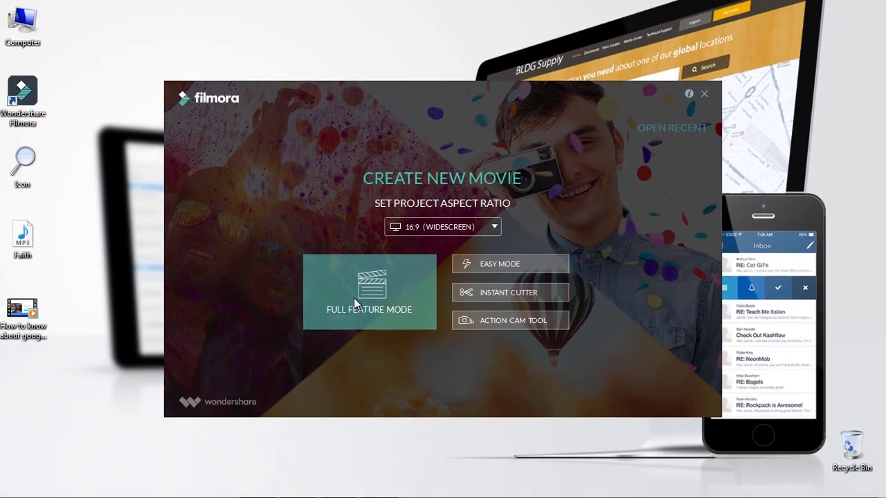
{"action": "left_click", "coordinate": [354, 299]}
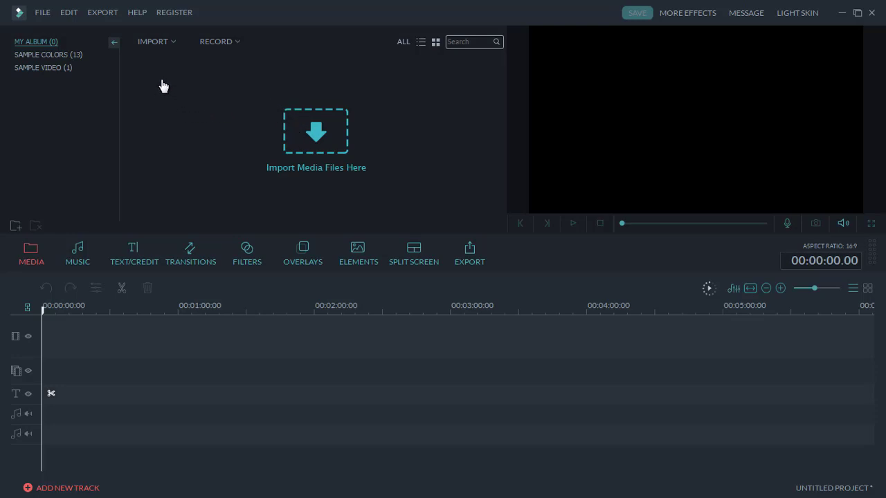
Examine the available ways to import media and to record from a webcam, the PC screen or a voiceover.
{"action": "left_click", "coordinate": [173, 41]}
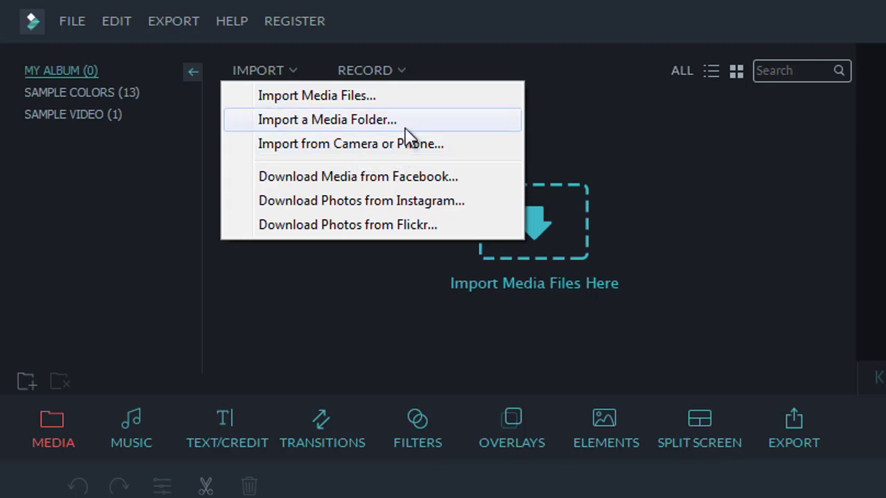
{"action": "left_click", "coordinate": [581, 116]}
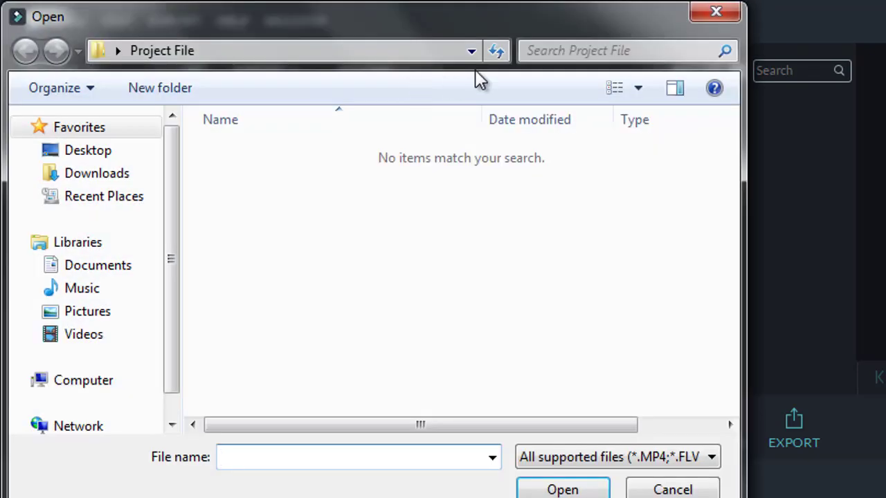
{"action": "left_click", "coordinate": [708, 12]}
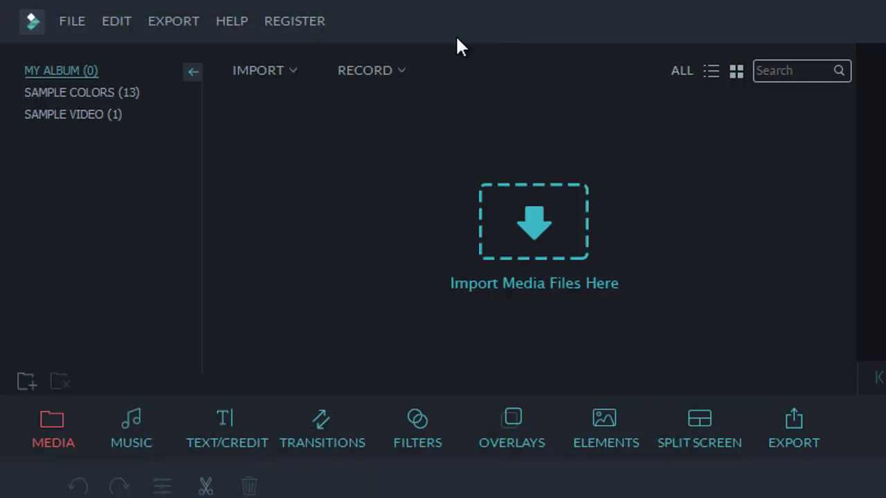
{"action": "left_click", "coordinate": [397, 70]}
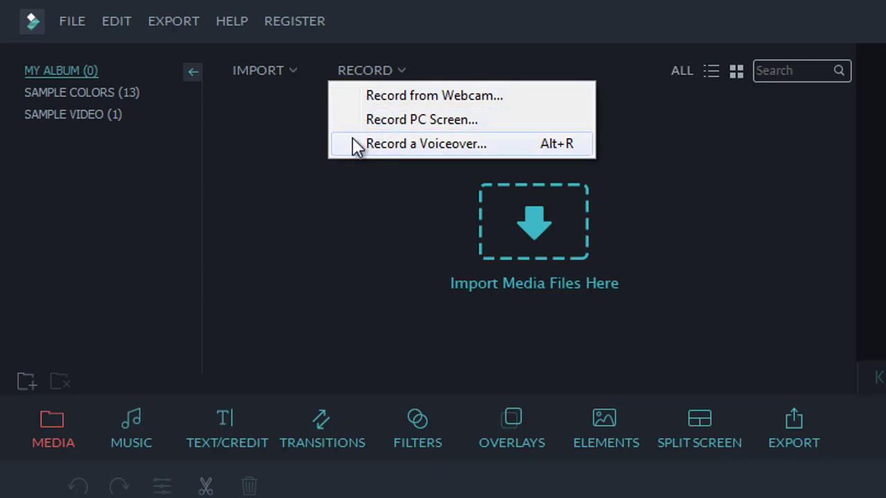
{"action": "left_click", "coordinate": [561, 12]}
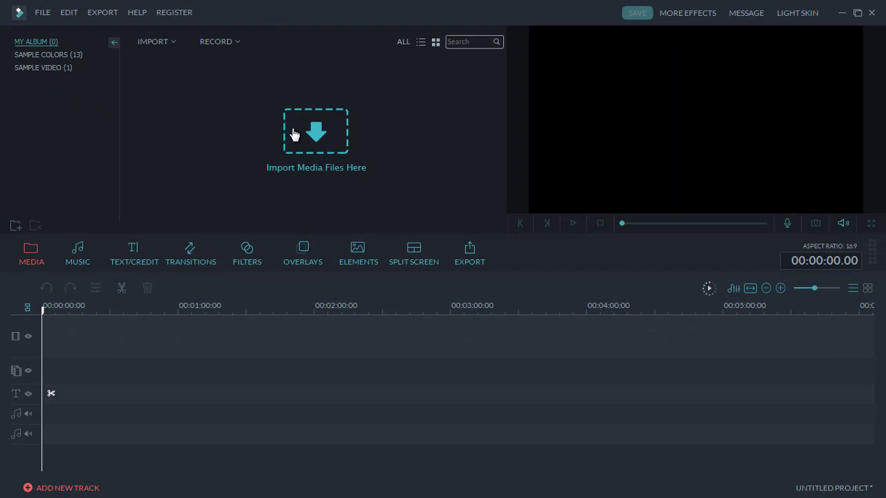
{"action": "left_click", "coordinate": [312, 138]}
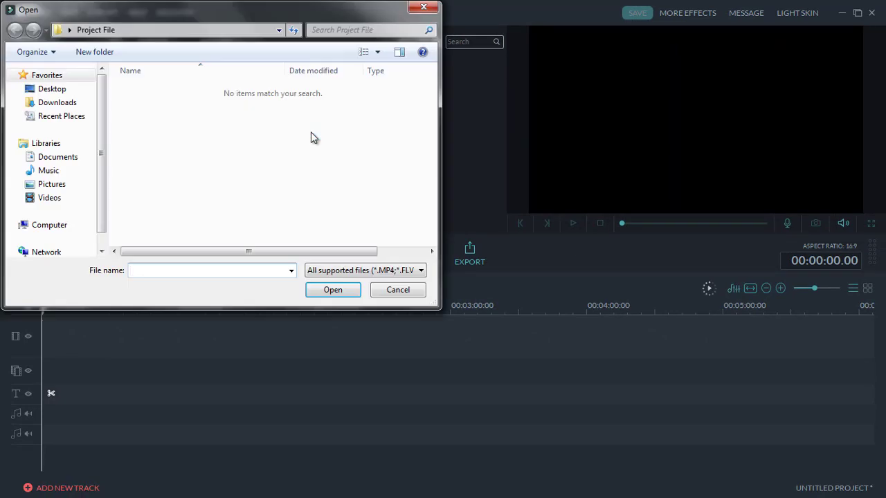
{"action": "left_click", "coordinate": [423, 7]}
{"action": "left_click", "coordinate": [42, 12]}
{"action": "mouse_move", "coordinate": [82, 125]}
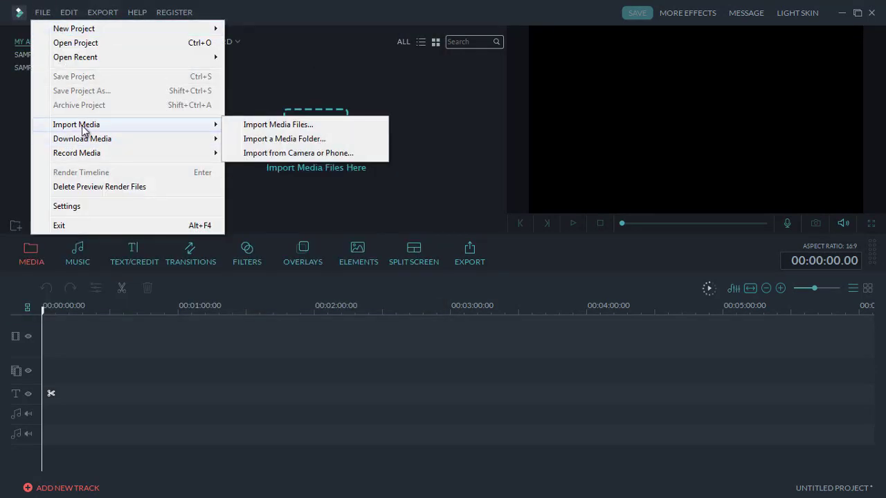
{"action": "left_click", "coordinate": [412, 7]}
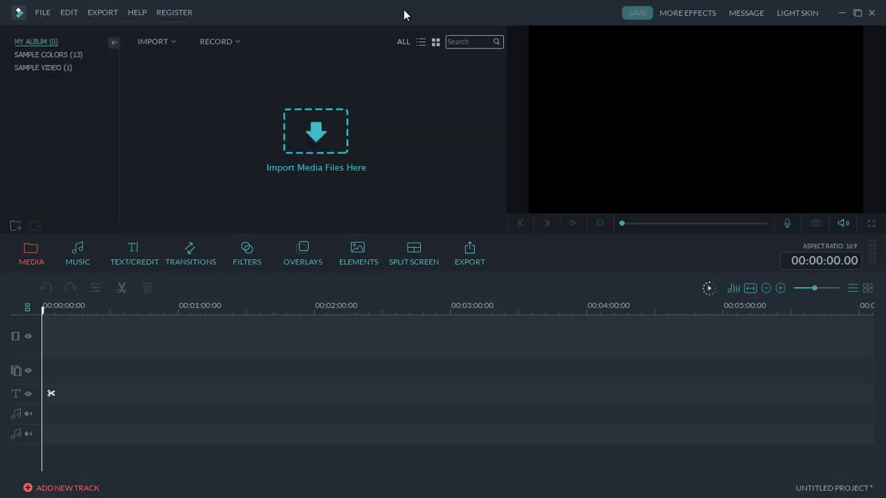
Import the Faith MP3 and the "How to know about google adsense letter" video from the desktop into the media album.
{"action": "double_click", "coordinate": [404, 9]}
{"action": "left_click_drag", "start_coordinate": [464, 22], "coordinate": [500, 28]}
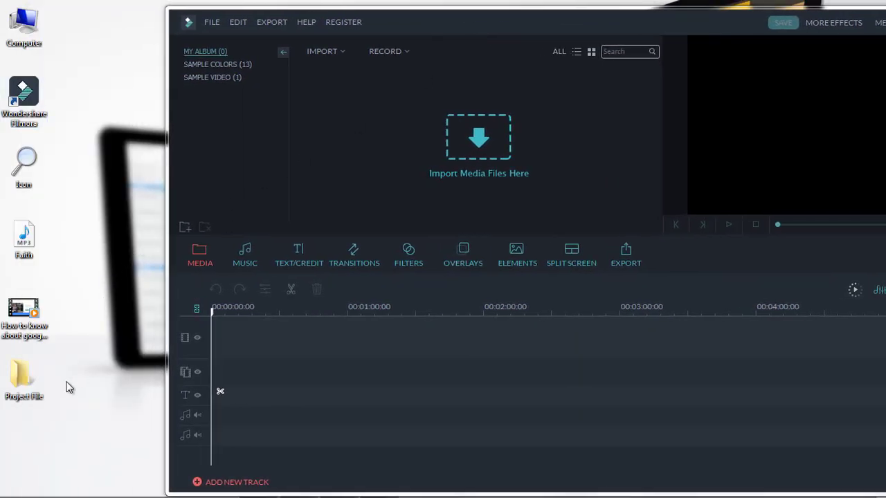
{"action": "left_click_drag", "start_coordinate": [77, 319], "coordinate": [350, 146]}
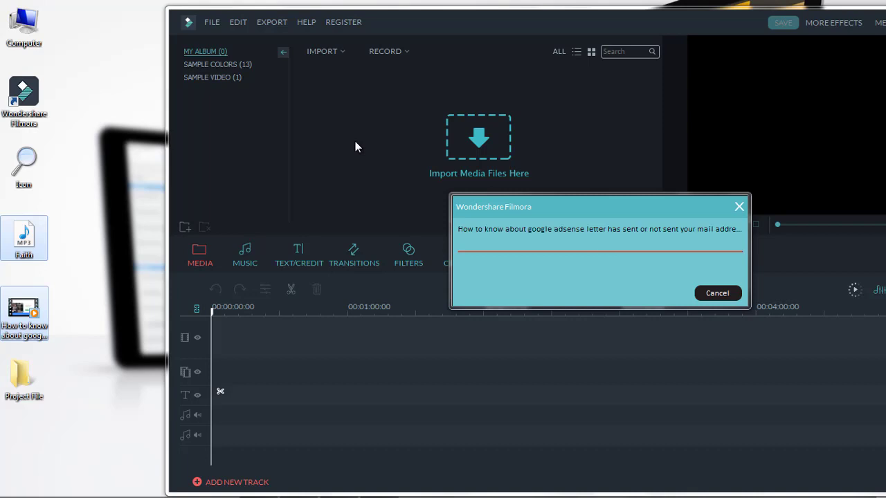
{"action": "double_click", "coordinate": [583, 20]}
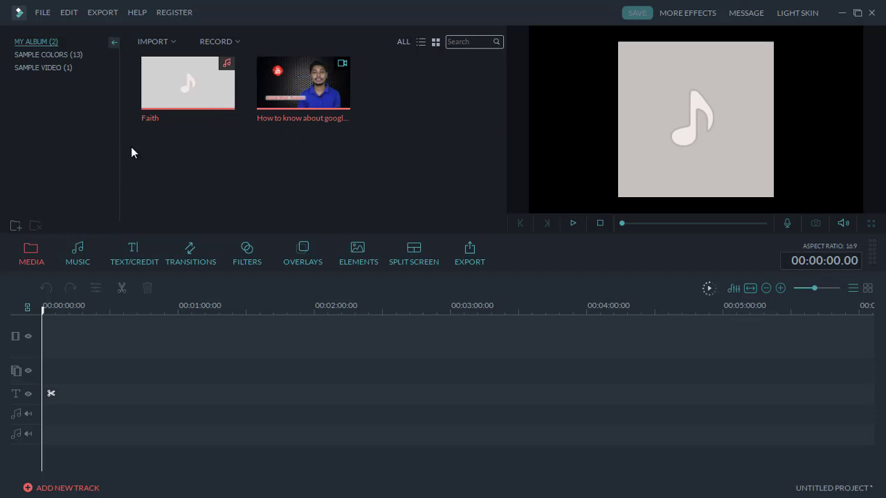
Look through the music library's Young & Bright, Tender & Sentimental, Rock, Electronic and Sound Effect categories.
{"action": "left_click", "coordinate": [79, 259]}
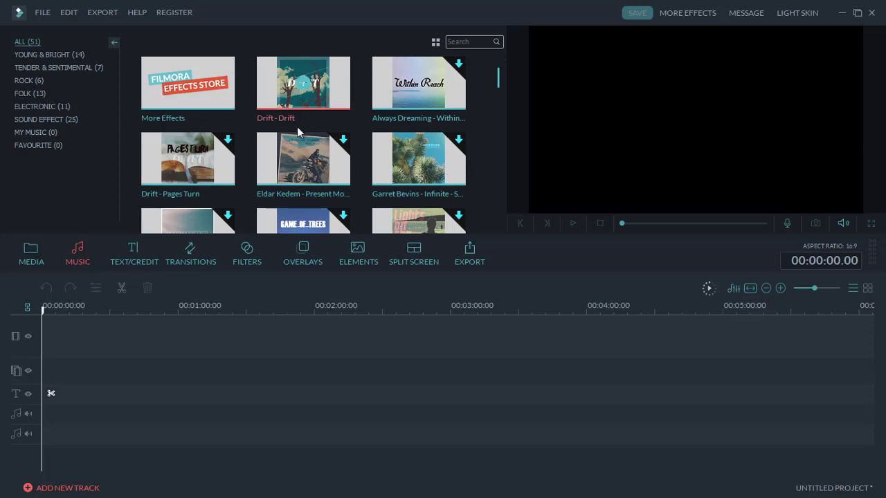
{"action": "left_click", "coordinate": [45, 55]}
{"action": "left_click", "coordinate": [48, 67]}
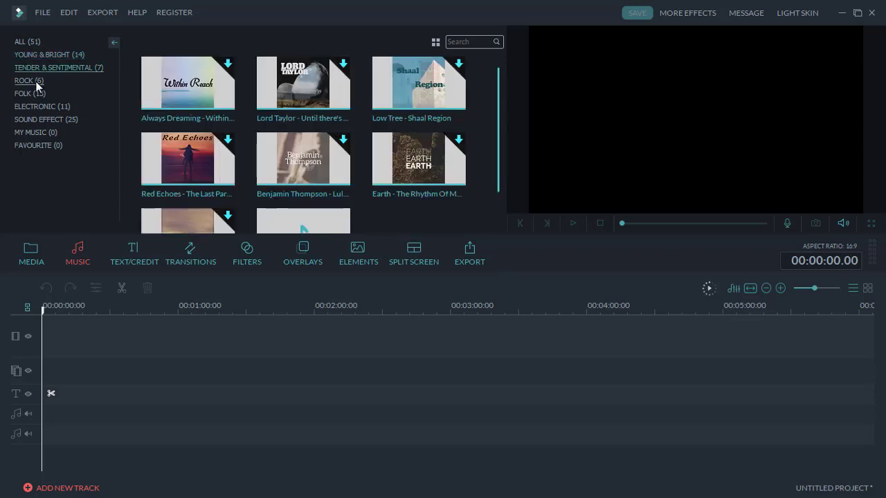
{"action": "left_click", "coordinate": [39, 80]}
{"action": "left_click", "coordinate": [41, 103]}
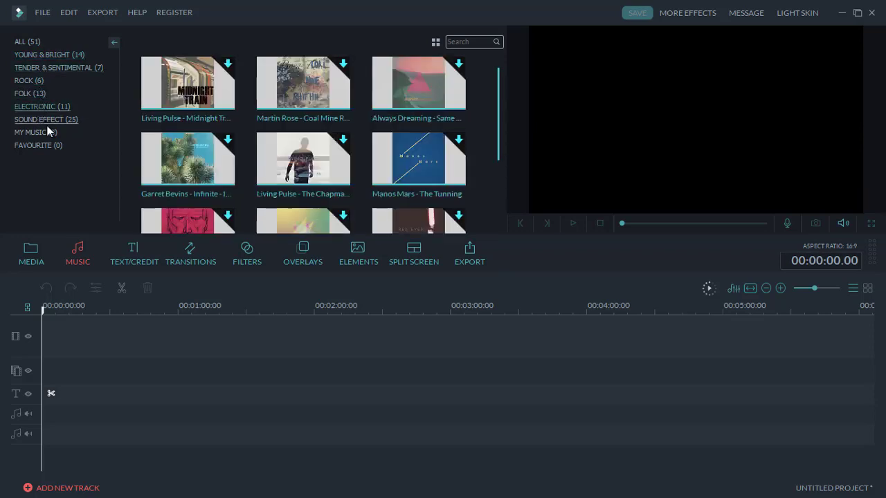
{"action": "left_click", "coordinate": [46, 120]}
{"action": "left_click", "coordinate": [56, 54]}
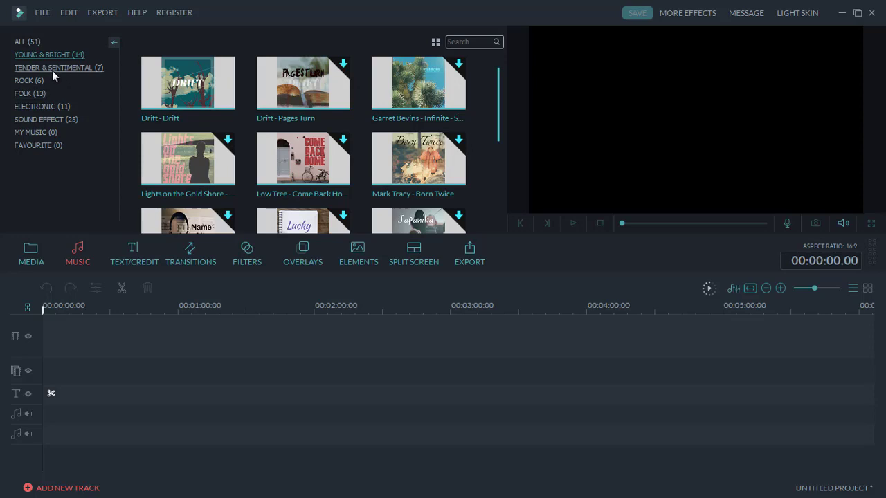
Look through the text/credit, transition, filter, overlay, element and split screen libraries.
{"action": "left_click", "coordinate": [137, 264]}
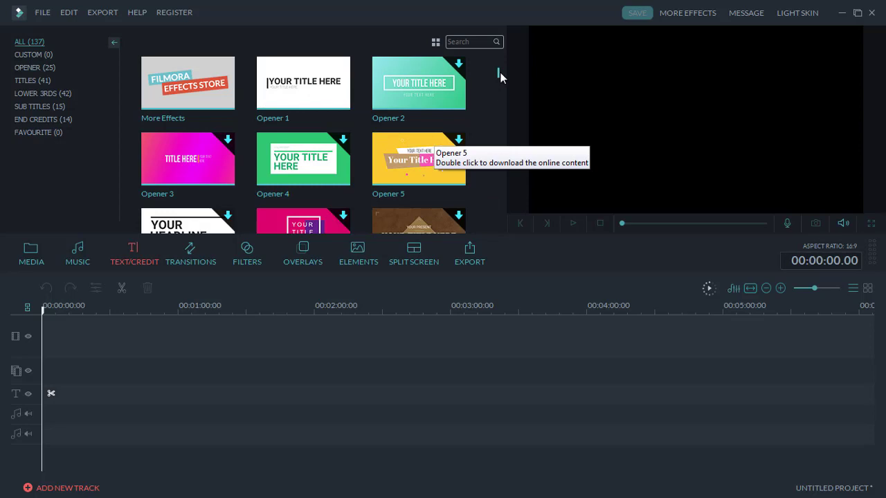
{"action": "scroll", "coordinate": [500, 77], "scroll_direction": "down", "scroll_amount": 2}
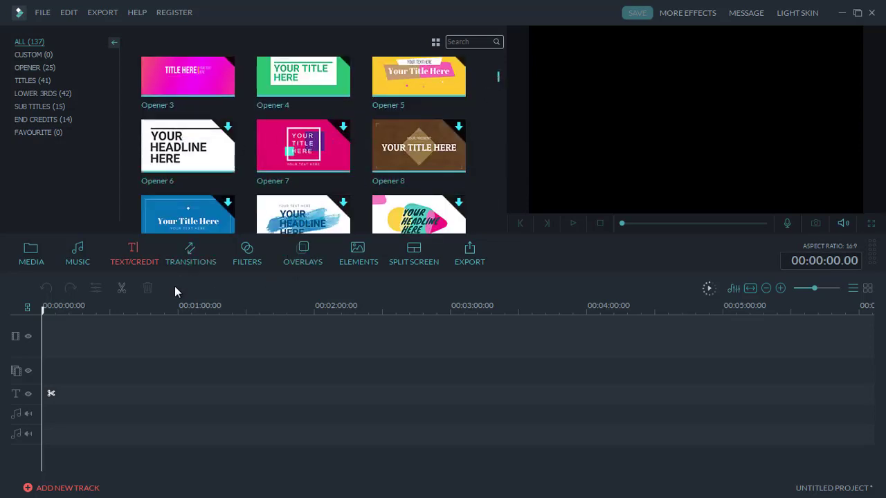
{"action": "left_click", "coordinate": [191, 263]}
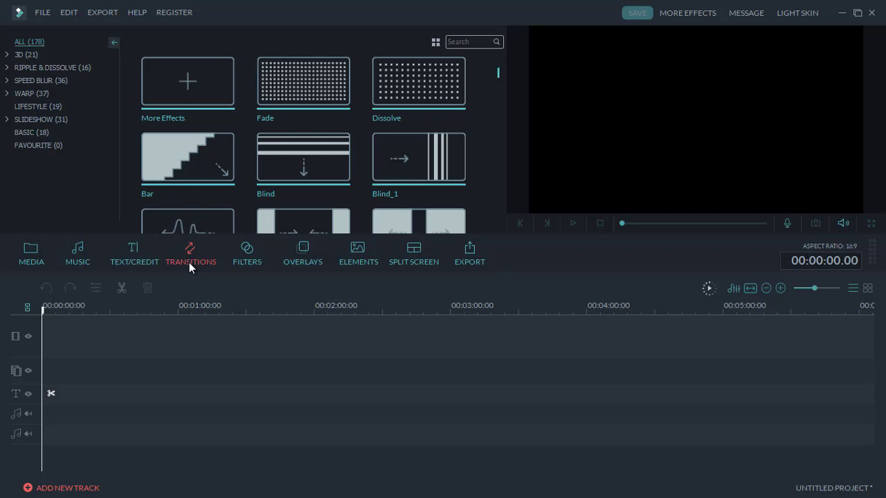
{"action": "scroll", "coordinate": [499, 73], "scroll_direction": "down", "scroll_amount": 1}
{"action": "left_click_drag", "start_coordinate": [499, 73], "coordinate": [499, 52]}
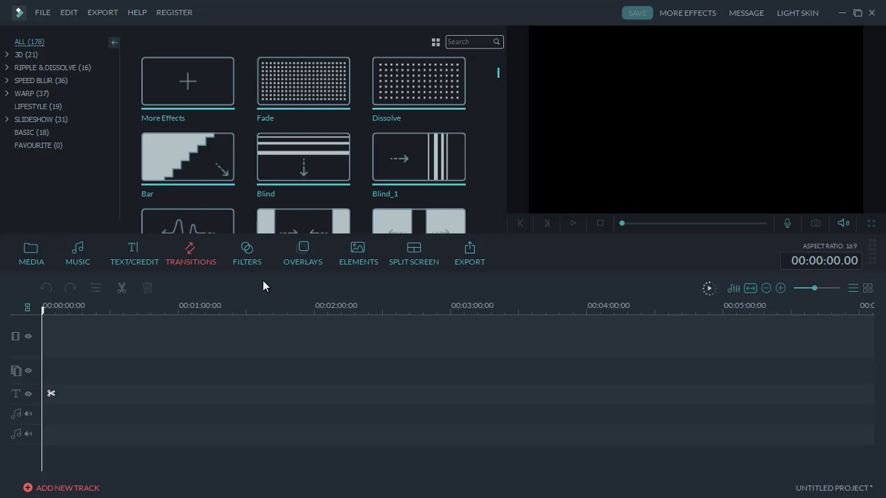
{"action": "left_click", "coordinate": [249, 256]}
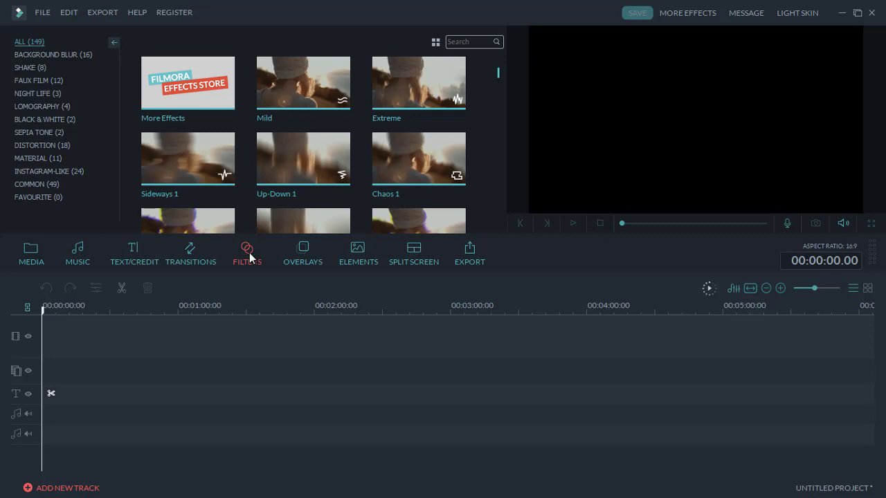
{"action": "left_click", "coordinate": [299, 262]}
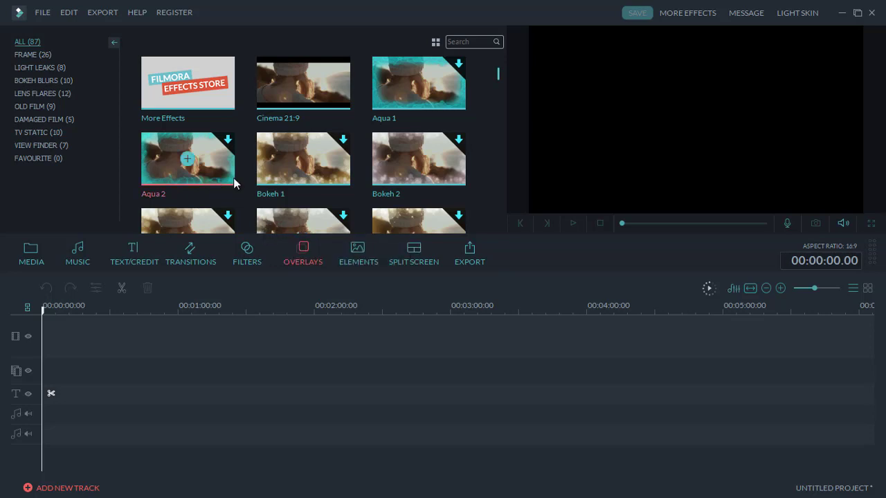
{"action": "left_click", "coordinate": [363, 262]}
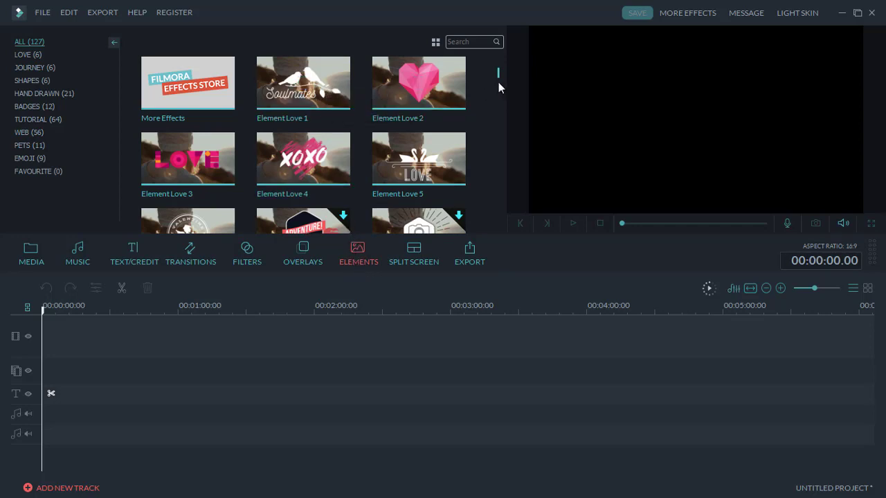
{"action": "left_click", "coordinate": [410, 259]}
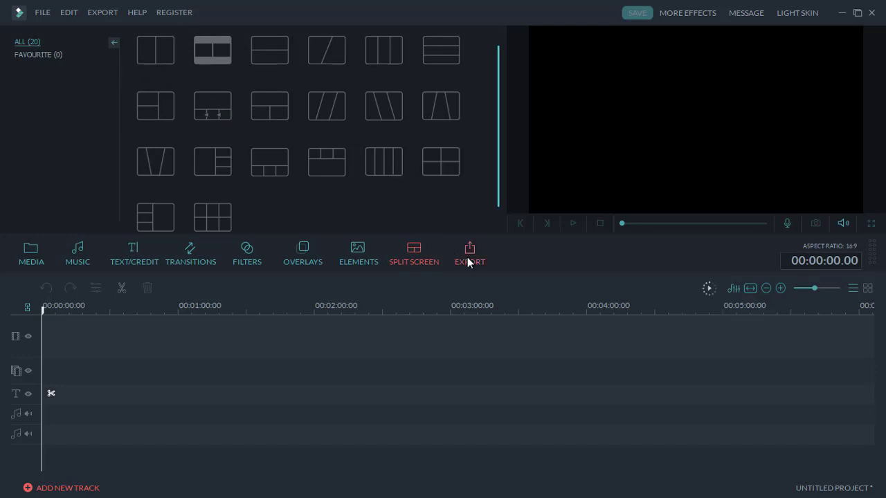
Place the google adsense letter video at the start of the video track and the Faith audio on the first audio track.
{"action": "left_click", "coordinate": [27, 267]}
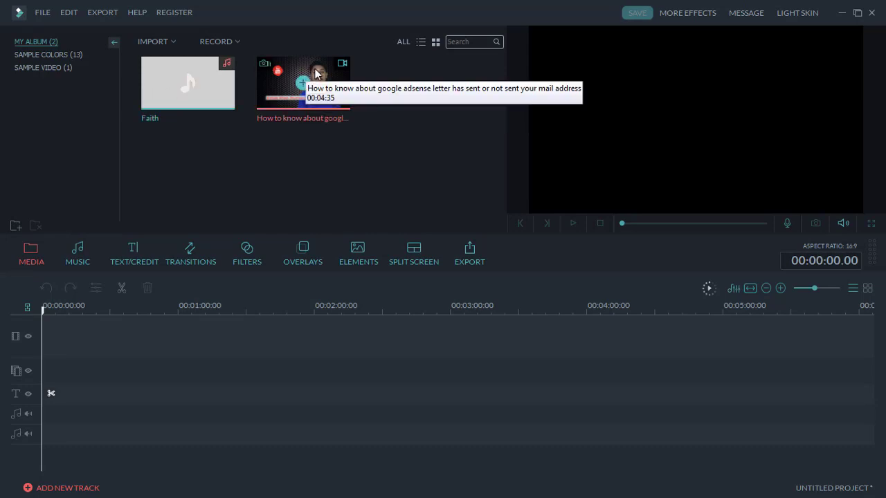
{"action": "left_click_drag", "start_coordinate": [317, 72], "coordinate": [86, 338]}
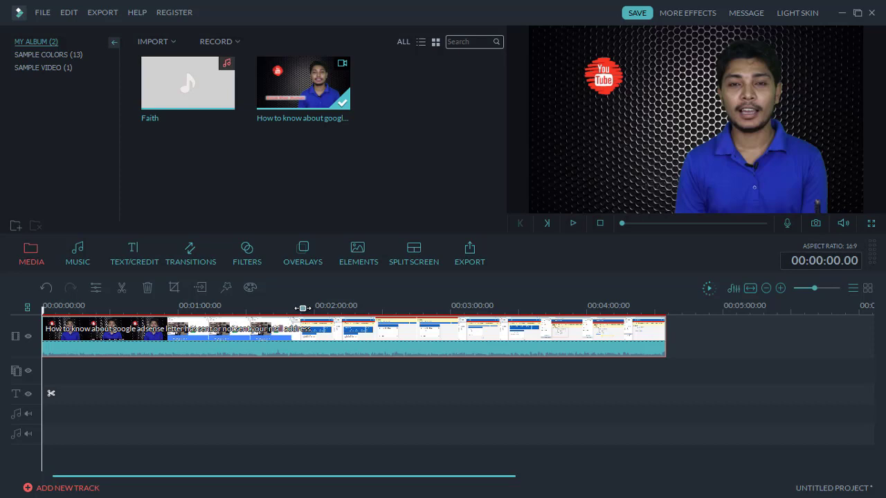
{"action": "left_click_drag", "start_coordinate": [303, 308], "coordinate": [152, 314]}
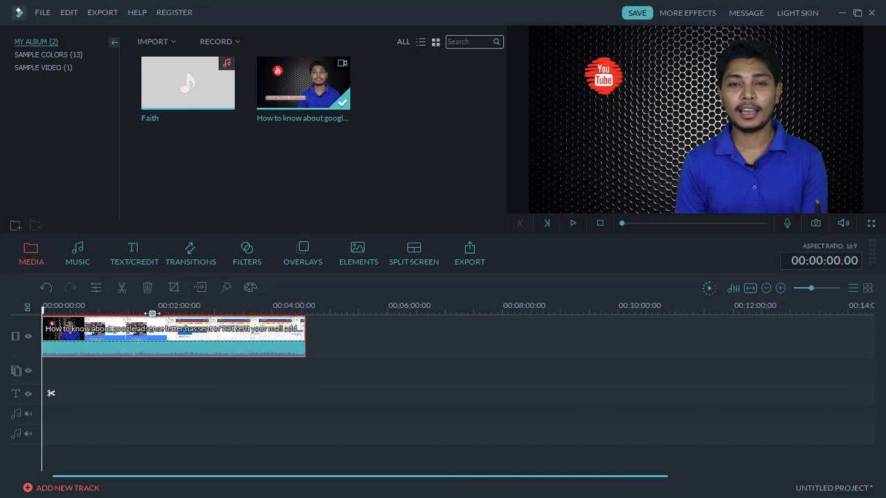
{"action": "left_click_drag", "start_coordinate": [152, 313], "coordinate": [791, 311]}
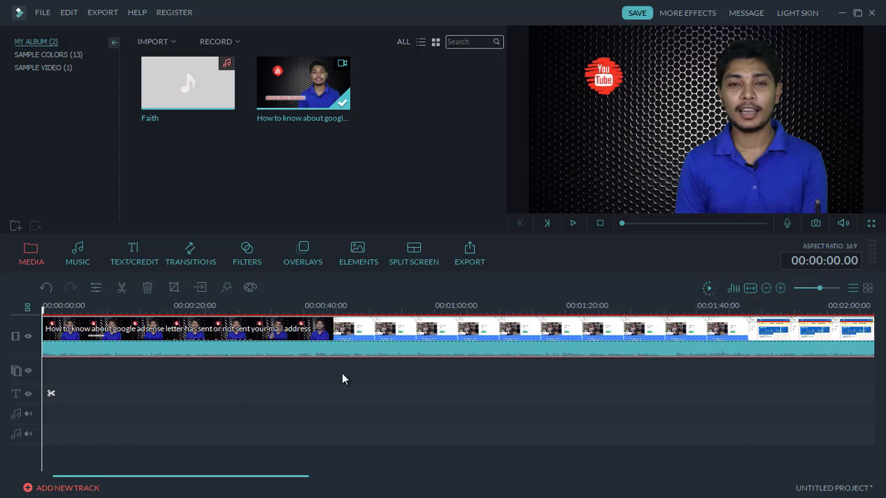
{"action": "left_click", "coordinate": [212, 391]}
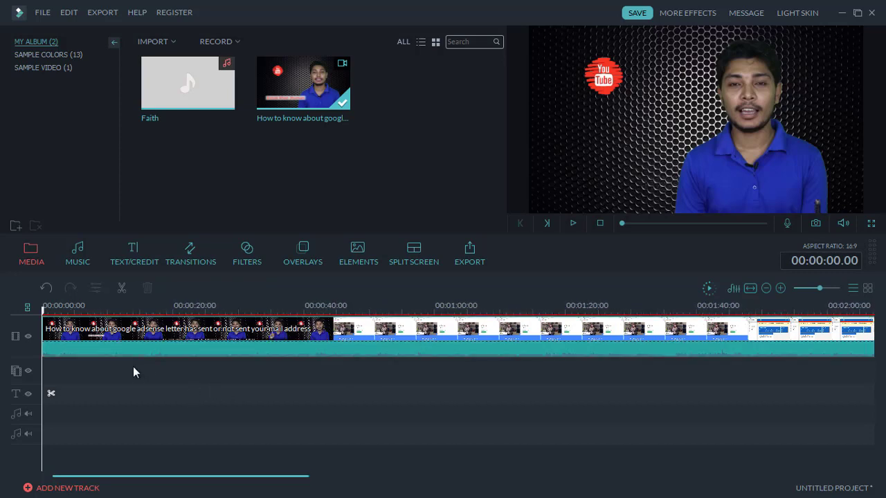
{"action": "left_click", "coordinate": [107, 337]}
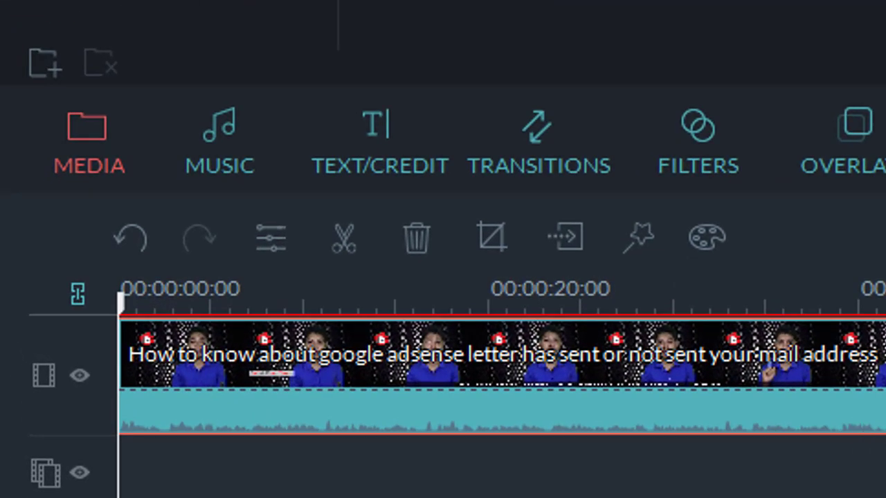
{"action": "left_click", "coordinate": [376, 374]}
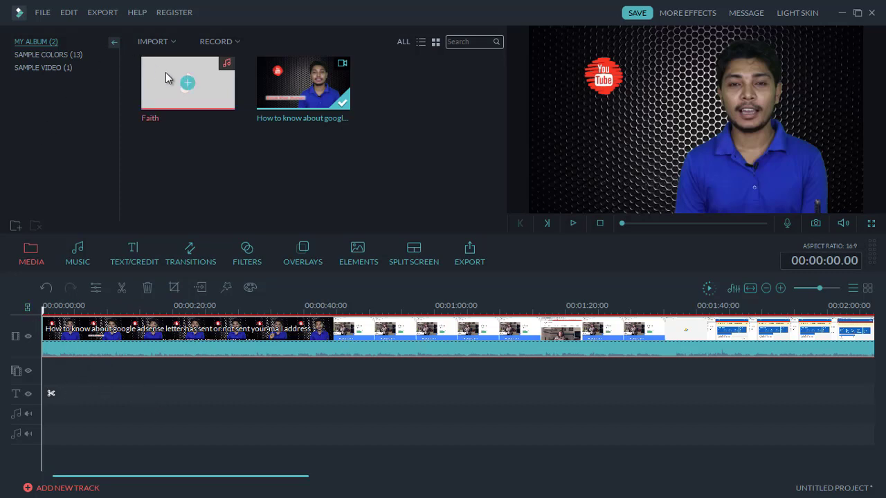
{"action": "left_click_drag", "start_coordinate": [163, 69], "coordinate": [14, 417]}
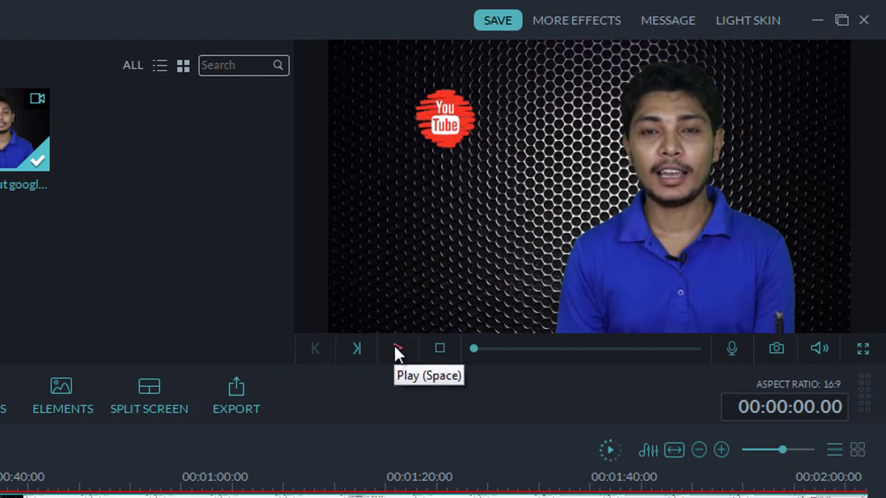
Play a short preview of the timeline and show the playback volume control.
{"action": "left_click", "coordinate": [394, 347]}
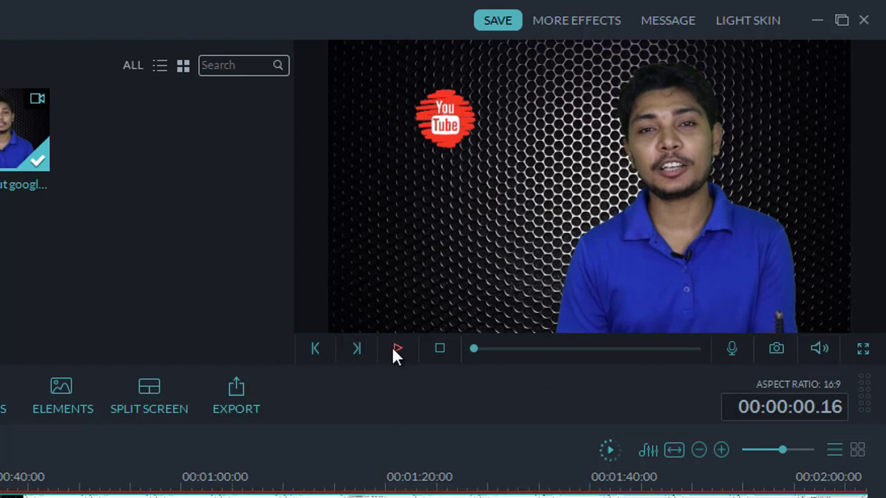
{"action": "mouse_move", "coordinate": [818, 345]}
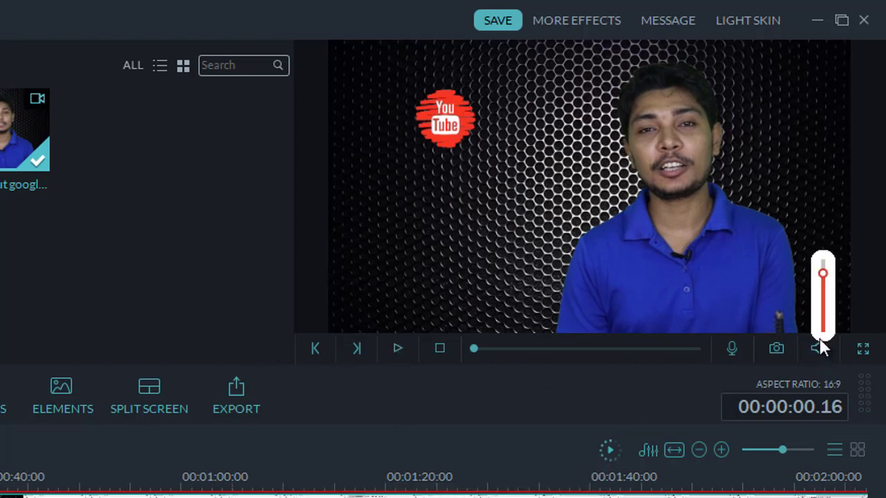
Turn the playback volume all the way down and preview about the first ten seconds of the timeline.
{"action": "left_click_drag", "start_coordinate": [823, 275], "coordinate": [828, 346]}
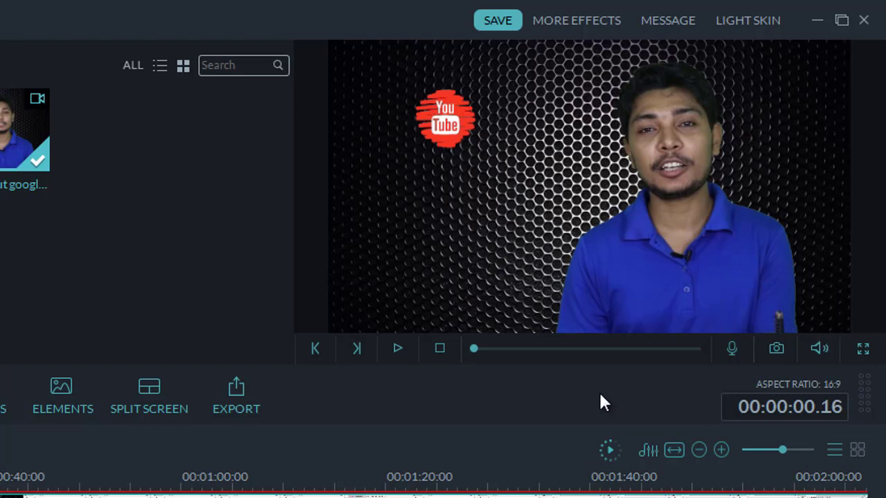
{"action": "left_click", "coordinate": [398, 349]}
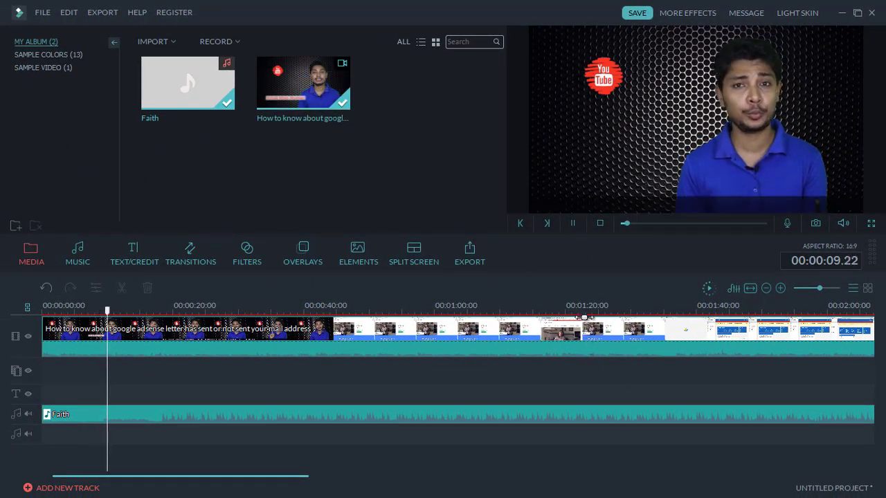
{"action": "left_click", "coordinate": [573, 228]}
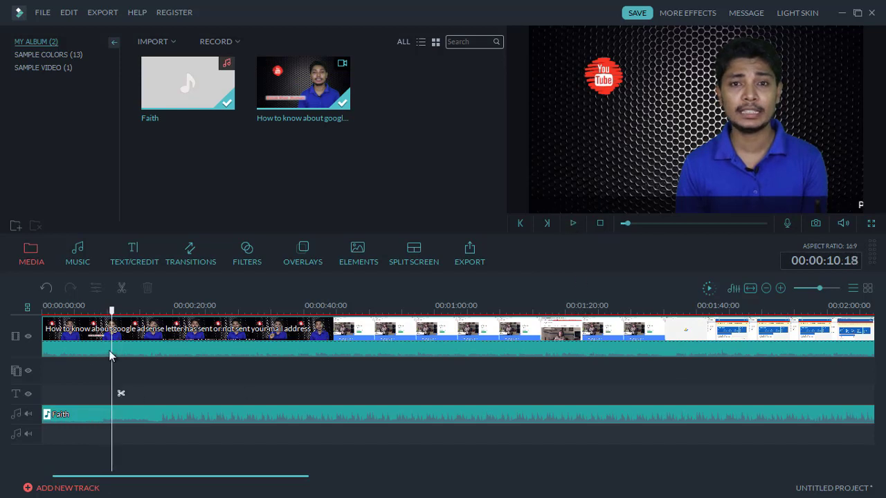
Return the playhead to the start of the timeline and delete the Faith clip from the first audio track.
{"action": "left_click_drag", "start_coordinate": [111, 311], "coordinate": [92, 311]}
{"action": "left_click_drag", "start_coordinate": [39, 320], "coordinate": [42, 313]}
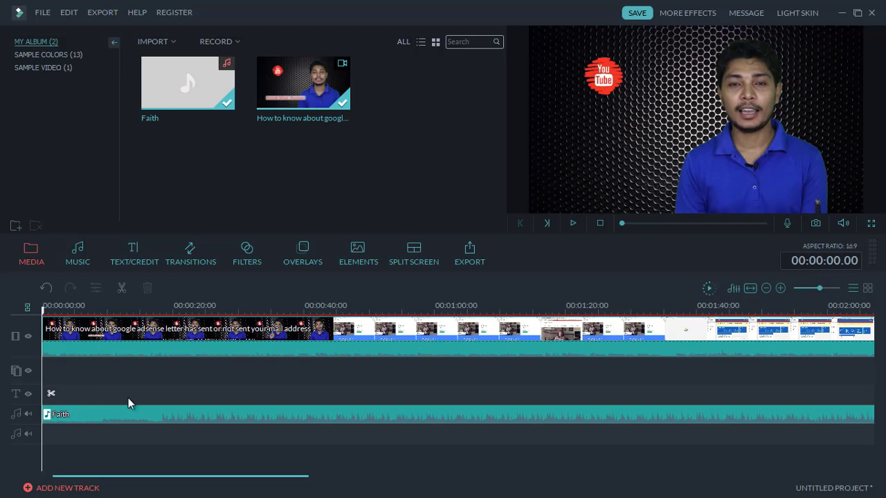
{"action": "left_click", "coordinate": [137, 417]}
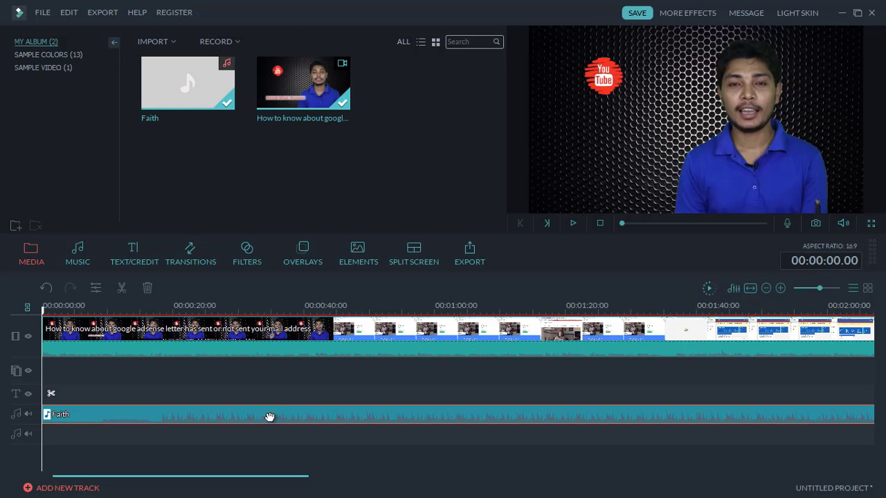
{"action": "key", "text": "Delete"}
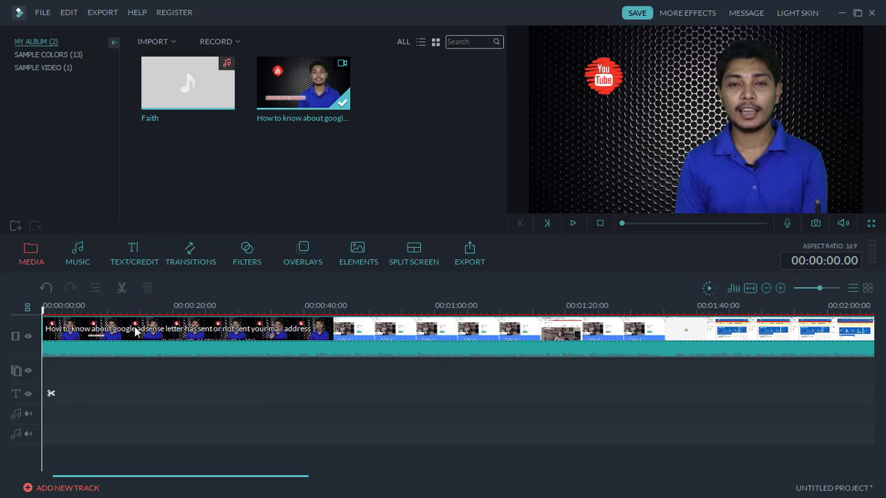
Move the playhead to 00:00:41.23, where the presenter footage changes to the AdSense page recording.
{"action": "mouse_move", "coordinate": [43, 311]}
{"action": "left_mouse_down"}
{"action": "mouse_move", "coordinate": [352, 324]}
{"action": "mouse_move", "coordinate": [304, 320]}
{"action": "mouse_move", "coordinate": [323, 323]}
{"action": "left_mouse_up"}
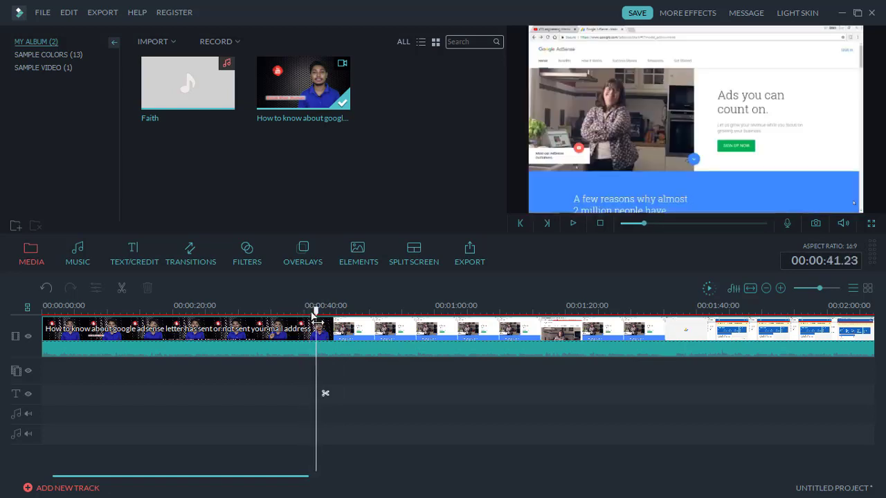
{"action": "scroll", "coordinate": [317, 317], "scroll_direction": "up", "scroll_amount": 3}
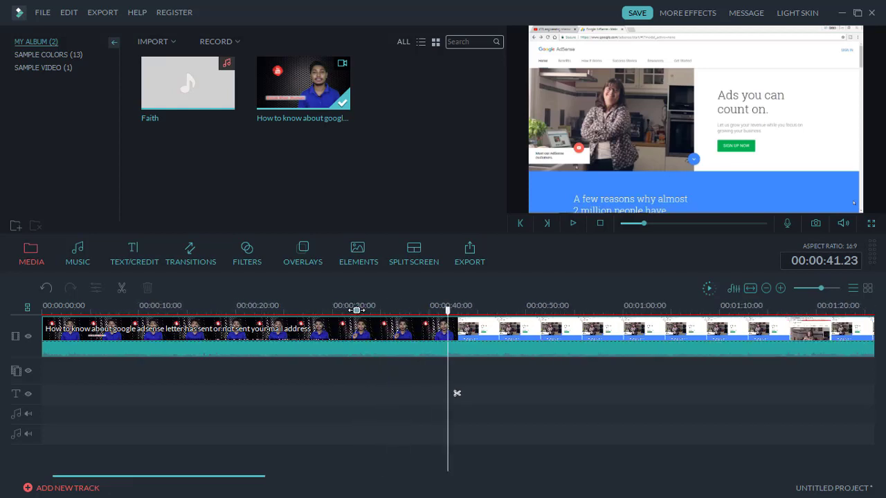
{"action": "scroll", "coordinate": [360, 305], "scroll_direction": "up", "scroll_amount": 2}
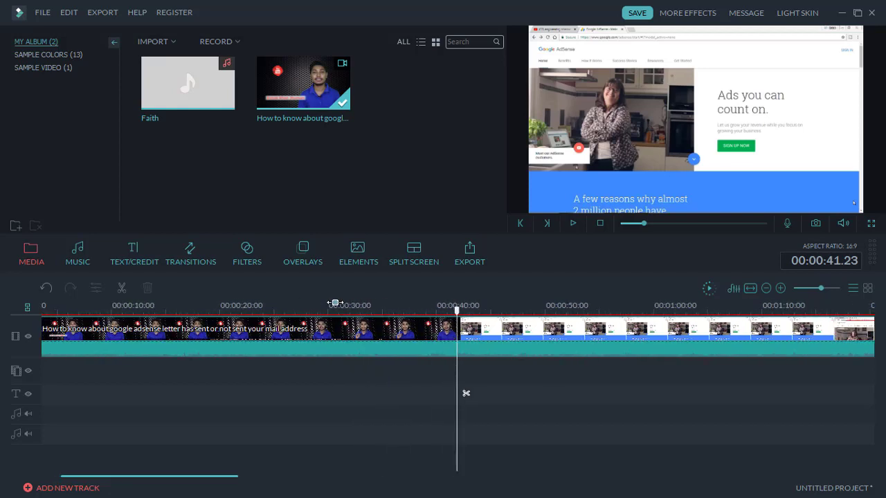
{"action": "scroll", "coordinate": [332, 305], "scroll_direction": "up", "scroll_amount": 1}
{"action": "scroll", "coordinate": [364, 309], "scroll_direction": "up", "scroll_amount": 1}
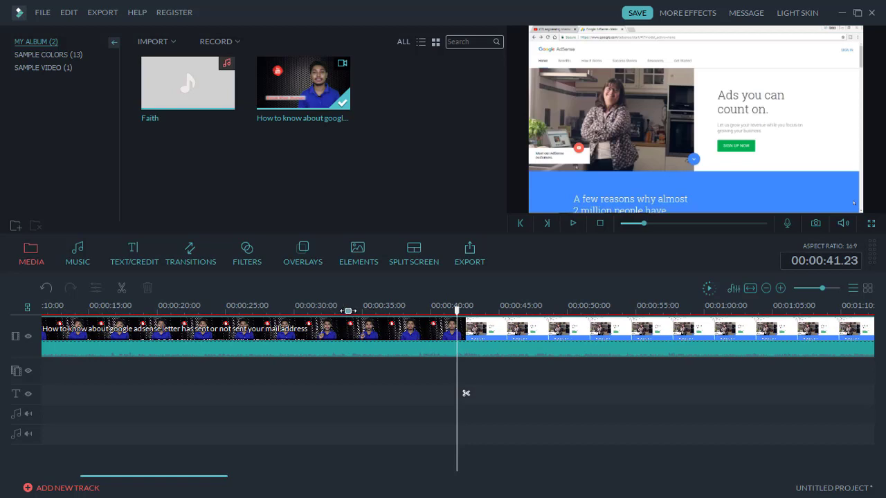
{"action": "scroll", "coordinate": [341, 311], "scroll_direction": "up", "scroll_amount": 4}
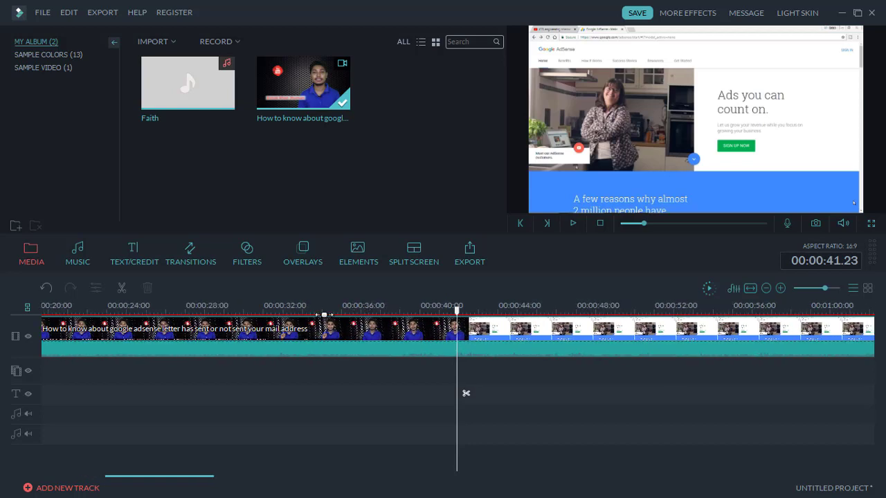
Play the video from 00:00:36.05 to the change into the AdSense page footage to find the cut point.
{"action": "left_click", "coordinate": [453, 311]}
{"action": "left_click_drag", "start_coordinate": [457, 317], "coordinate": [385, 317]}
{"action": "left_click", "coordinate": [508, 248]}
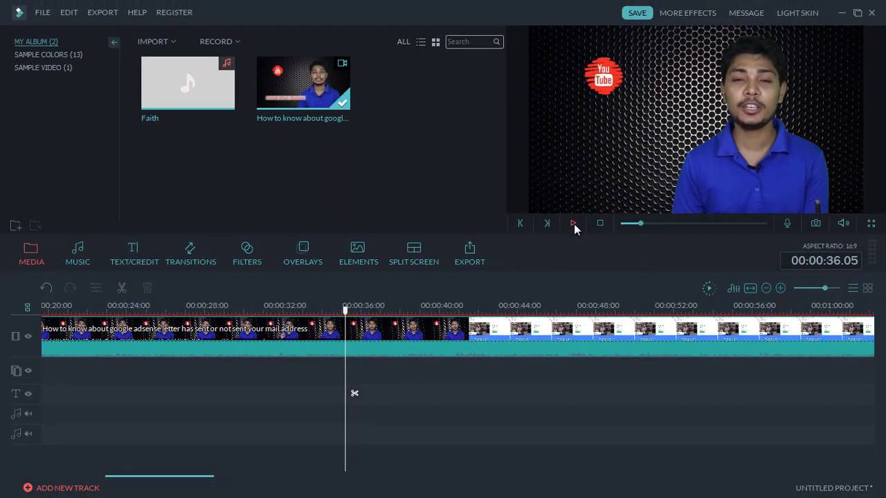
{"action": "left_click", "coordinate": [573, 223]}
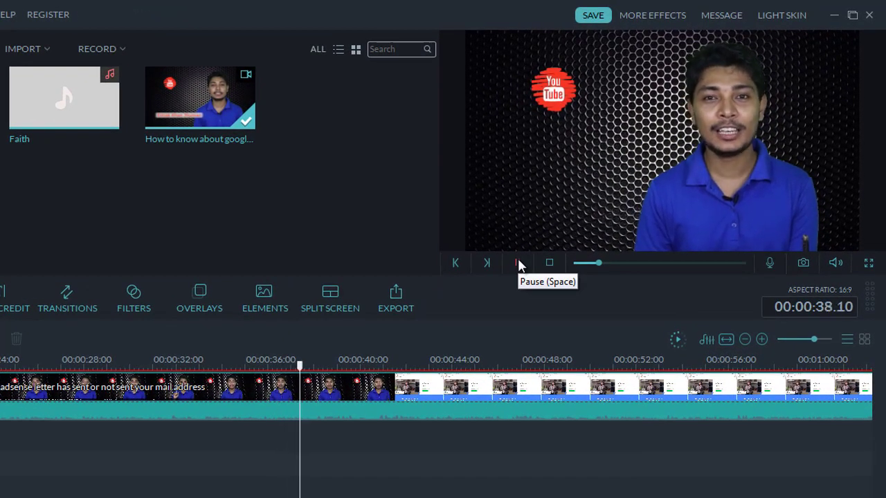
{"action": "left_click", "coordinate": [520, 265]}
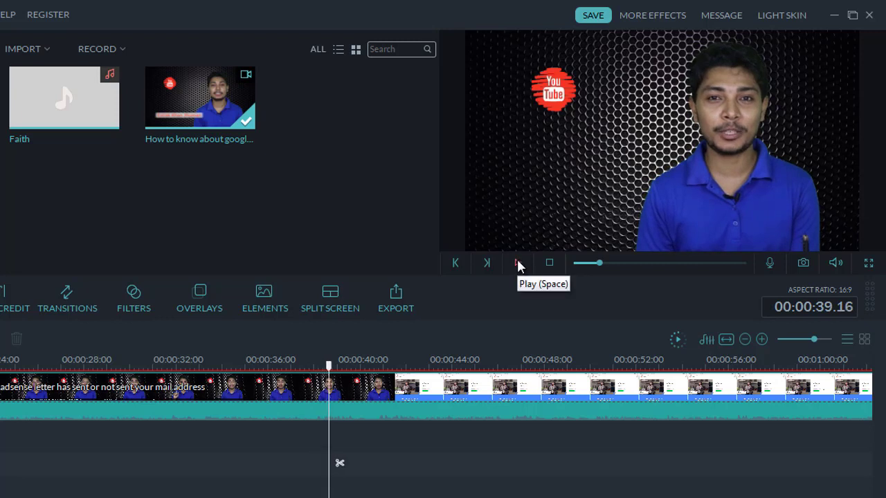
{"action": "left_click", "coordinate": [520, 265]}
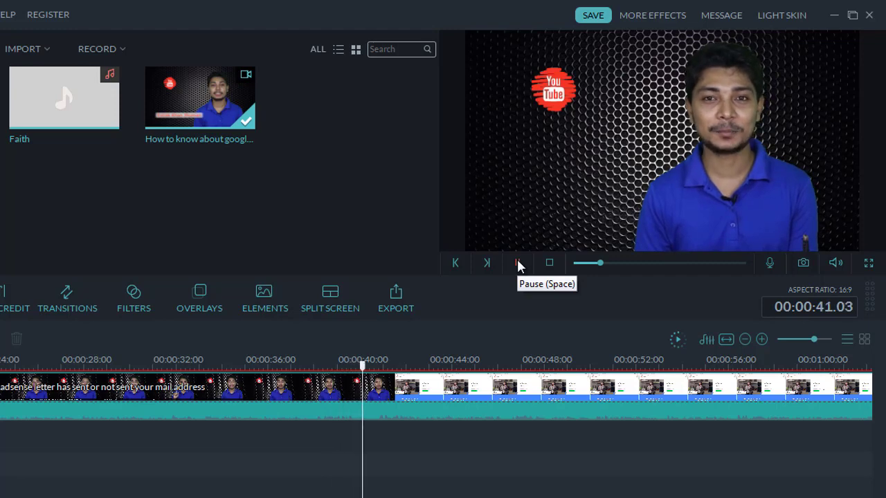
{"action": "left_click", "coordinate": [520, 265]}
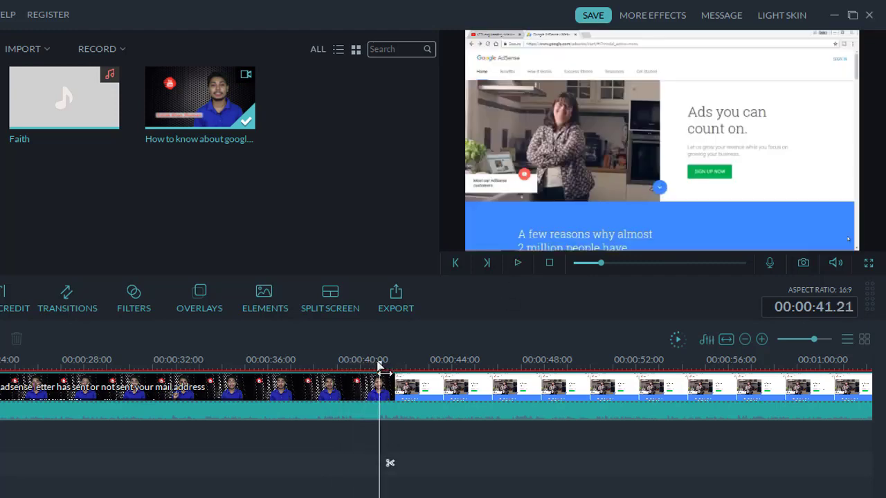
Split the video clip at 00:00:41.17, where the AdSense page footage begins.
{"action": "left_click_drag", "start_coordinate": [380, 365], "coordinate": [377, 367]}
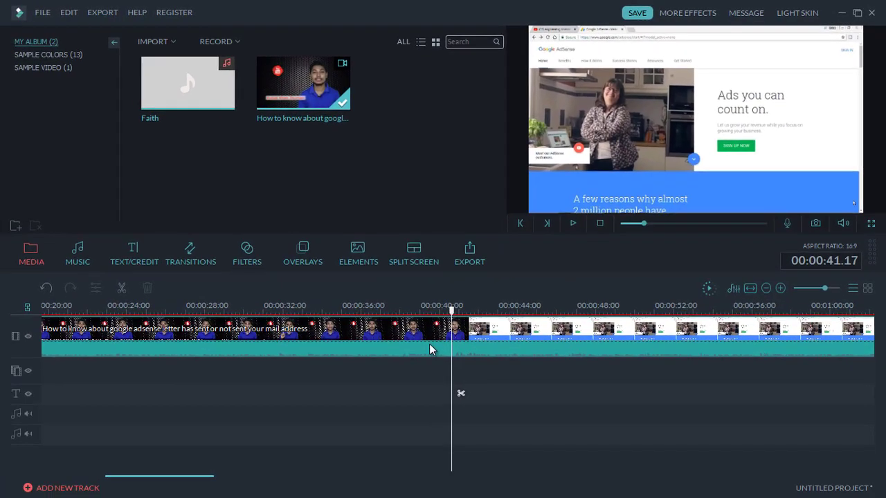
{"action": "left_click", "coordinate": [429, 349]}
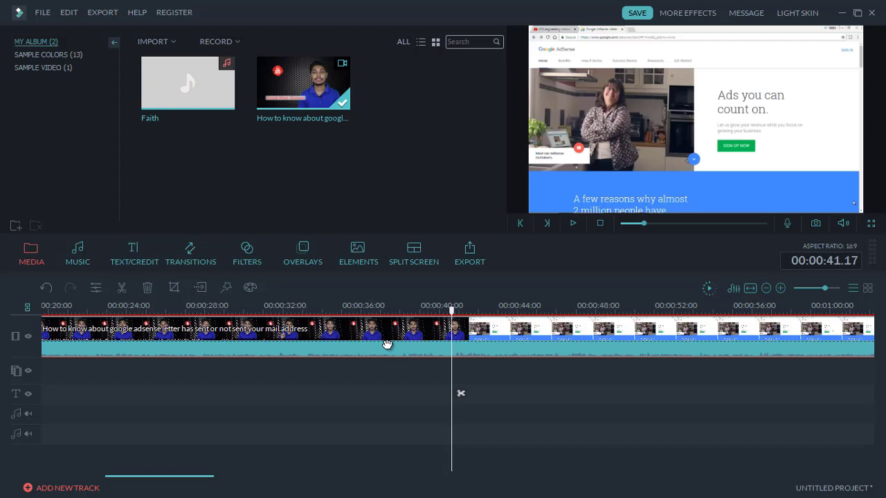
{"action": "left_click", "coordinate": [123, 292]}
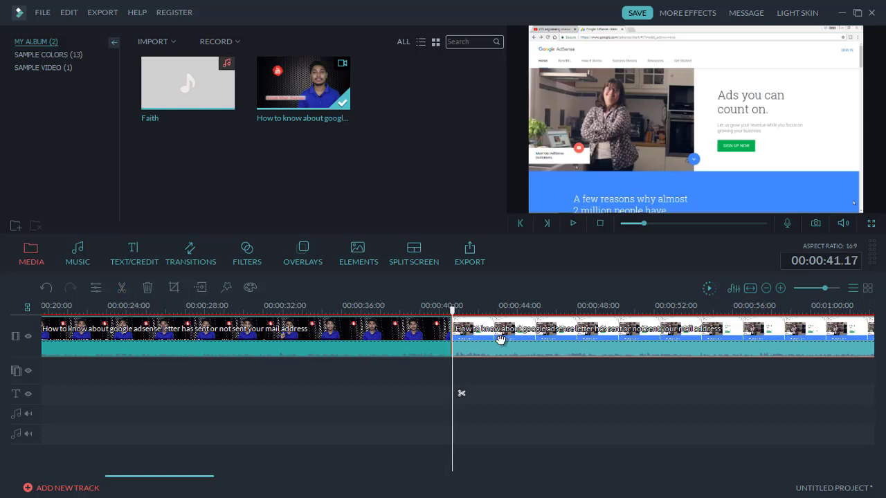
Delete the presenter segment before the split so the AdSense page segment starts the video track.
{"action": "key", "text": "Delete"}
{"action": "key", "text": "ctrl+z"}
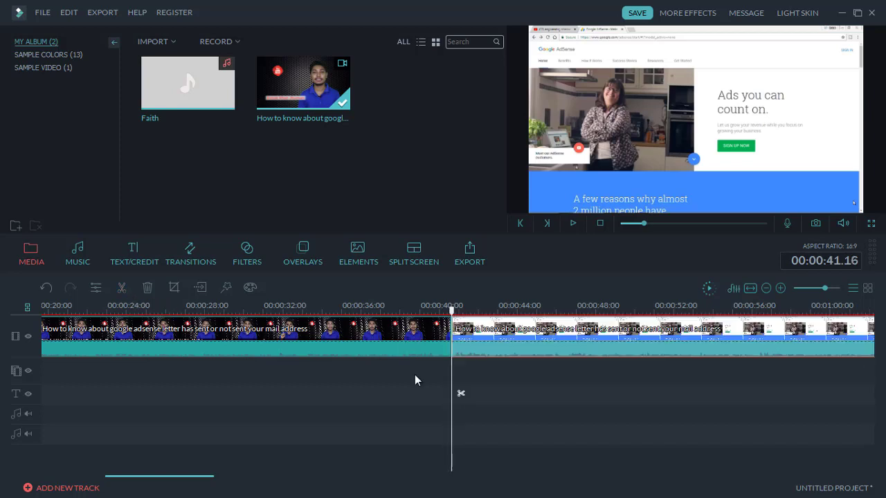
{"action": "left_click", "coordinate": [404, 340]}
{"action": "left_click", "coordinate": [504, 351]}
{"action": "left_click", "coordinate": [385, 348]}
{"action": "left_click", "coordinate": [441, 376]}
{"action": "left_click", "coordinate": [380, 353]}
{"action": "key", "text": "Home"}
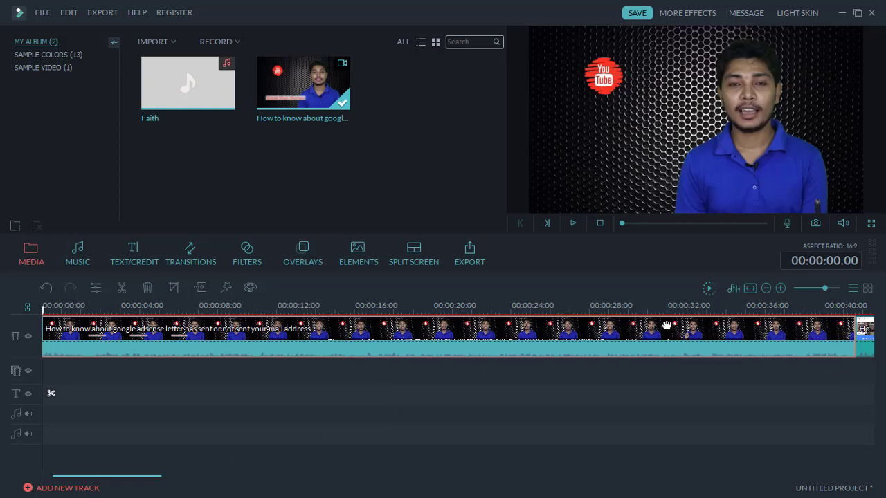
{"action": "left_click", "coordinate": [585, 359]}
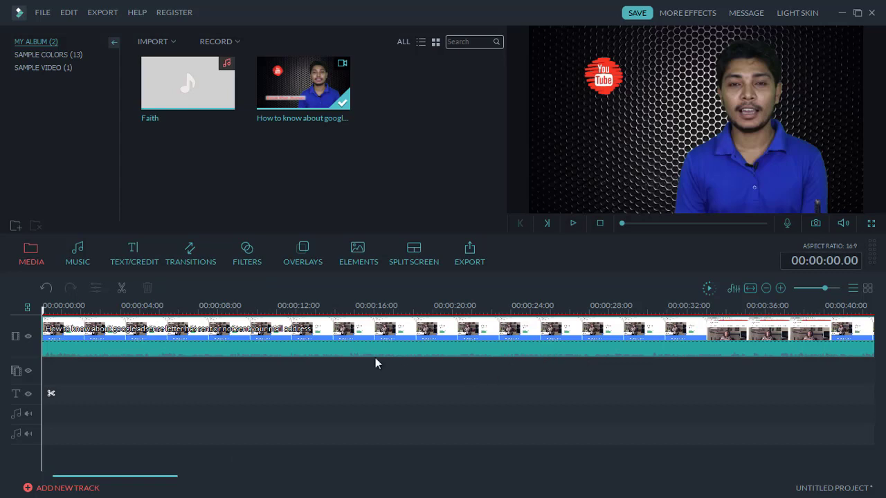
Check the opening frames of the remaining video segment and return the playhead to 00:00:00.00.
{"action": "left_click_drag", "start_coordinate": [43, 311], "coordinate": [49, 312]}
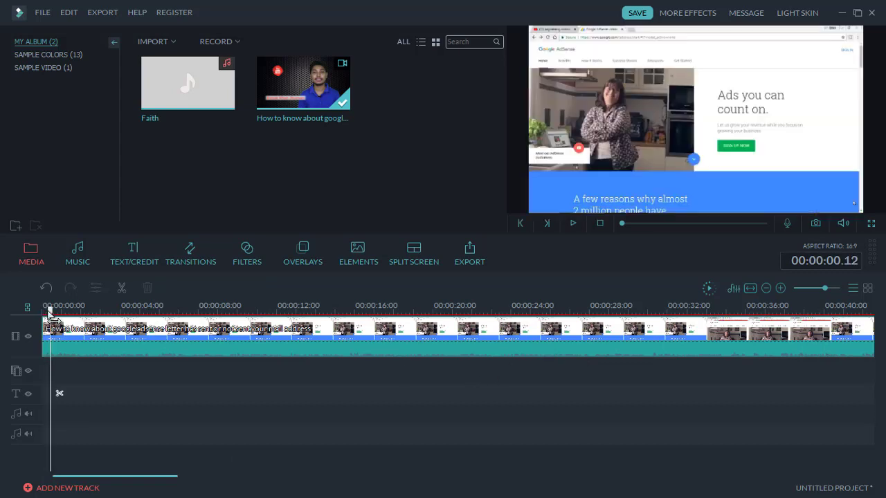
{"action": "key", "text": "Left"}
{"action": "left_click_drag", "start_coordinate": [50, 311], "coordinate": [42, 311]}
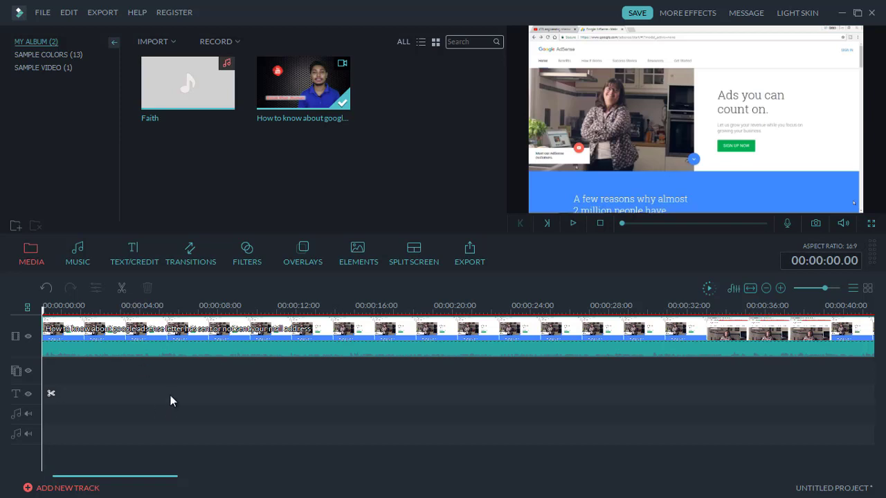
{"action": "left_click", "coordinate": [184, 347]}
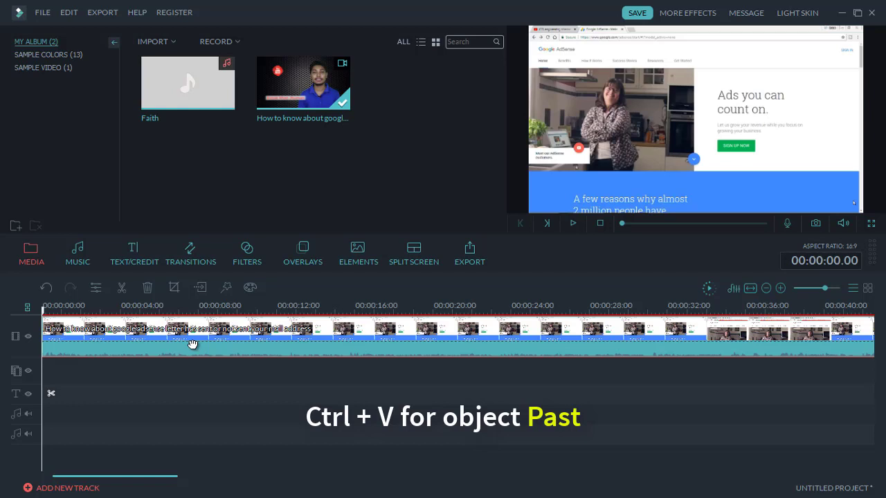
{"action": "left_click", "coordinate": [184, 382]}
{"action": "left_click", "coordinate": [89, 341]}
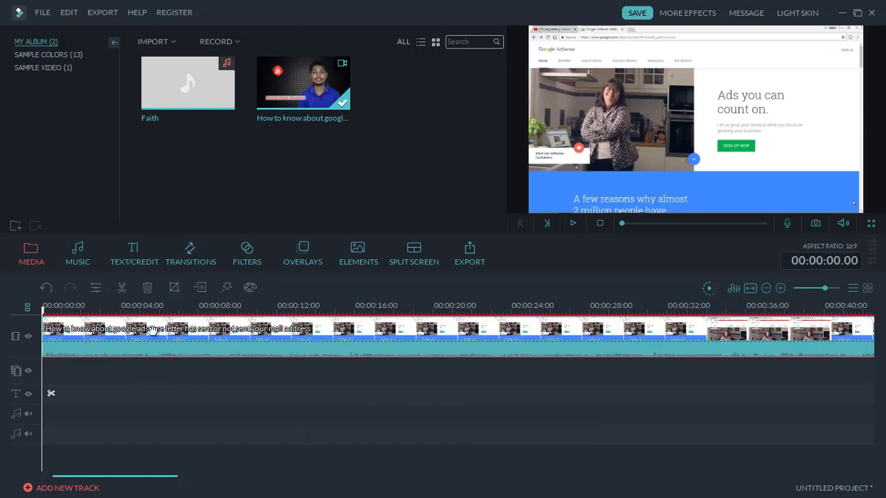
Place the Faith audio from the media library at the start of the first audio track.
{"action": "mouse_move", "coordinate": [162, 83]}
{"action": "left_click_drag", "start_coordinate": [162, 82], "coordinate": [67, 423]}
{"action": "left_click", "coordinate": [263, 420]}
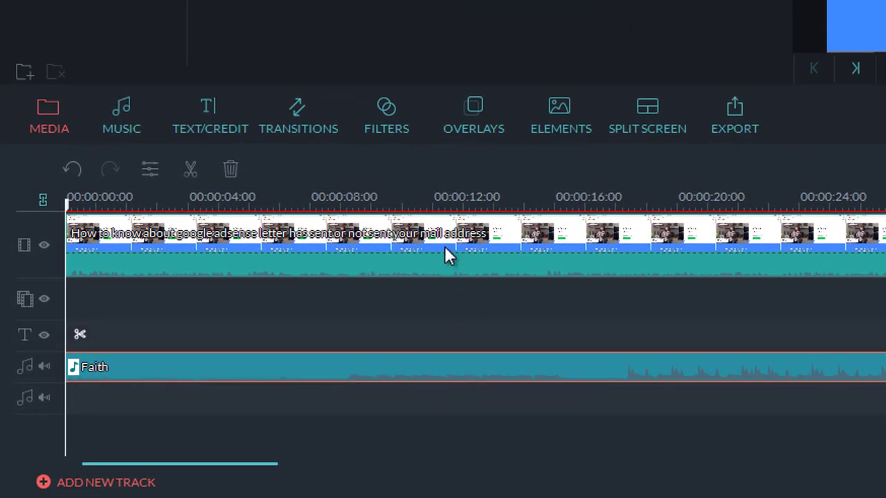
Open the Faith clip's audio settings and lower its volume to 6.
{"action": "left_click", "coordinate": [378, 270]}
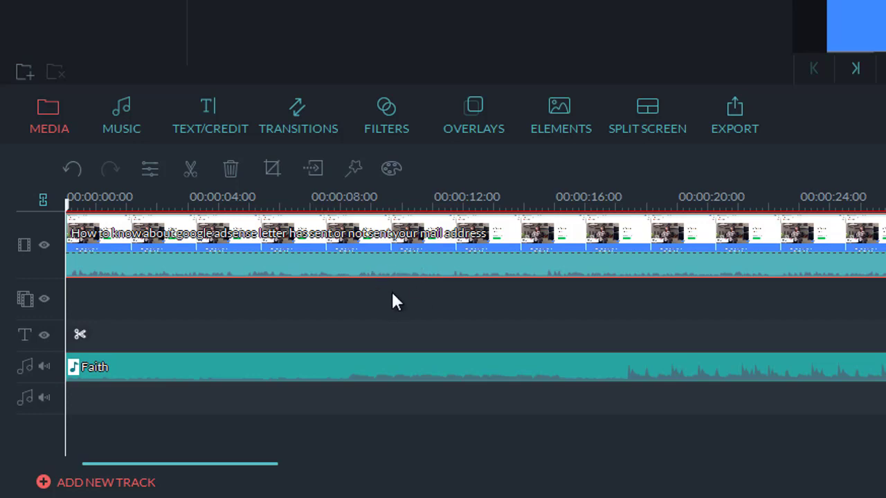
{"action": "left_click", "coordinate": [460, 378]}
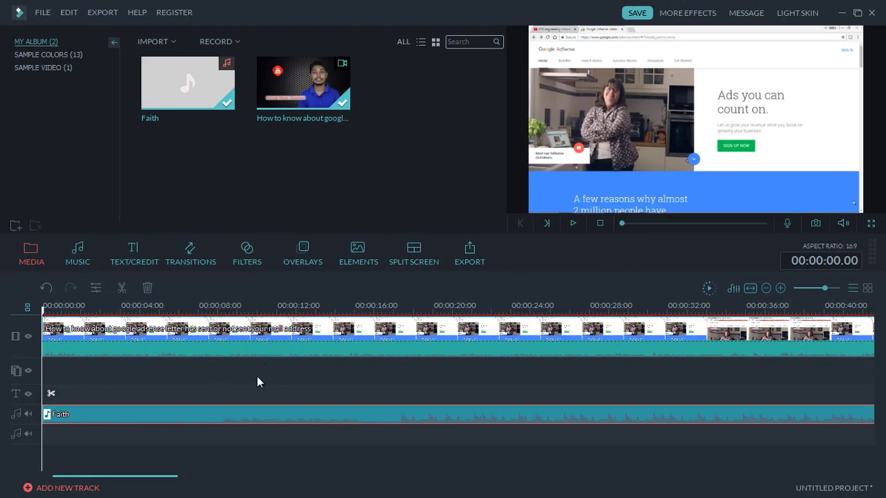
{"action": "double_click", "coordinate": [264, 416]}
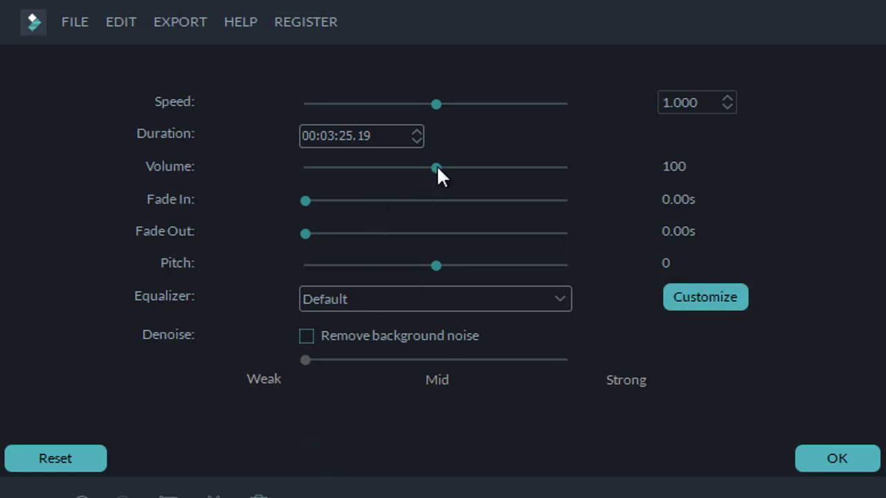
{"action": "left_click_drag", "start_coordinate": [438, 169], "coordinate": [381, 170]}
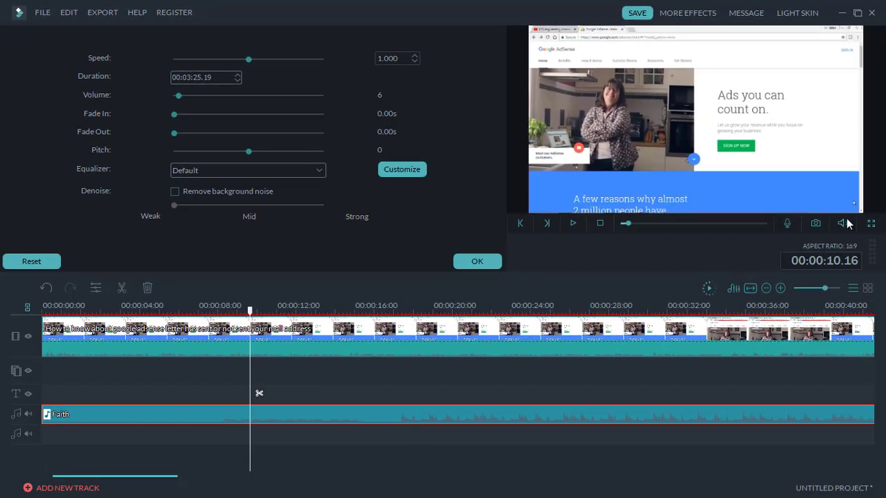
Raise the playback volume slightly and play the timeline from 00:00:10.16 to hear the music level.
{"action": "mouse_move", "coordinate": [844, 225]}
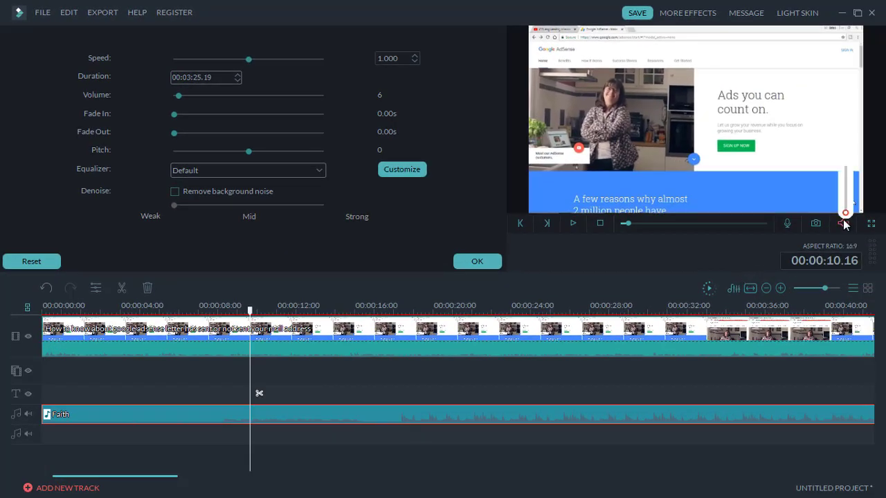
{"action": "left_click_drag", "start_coordinate": [845, 214], "coordinate": [845, 206]}
{"action": "left_click", "coordinate": [572, 224]}
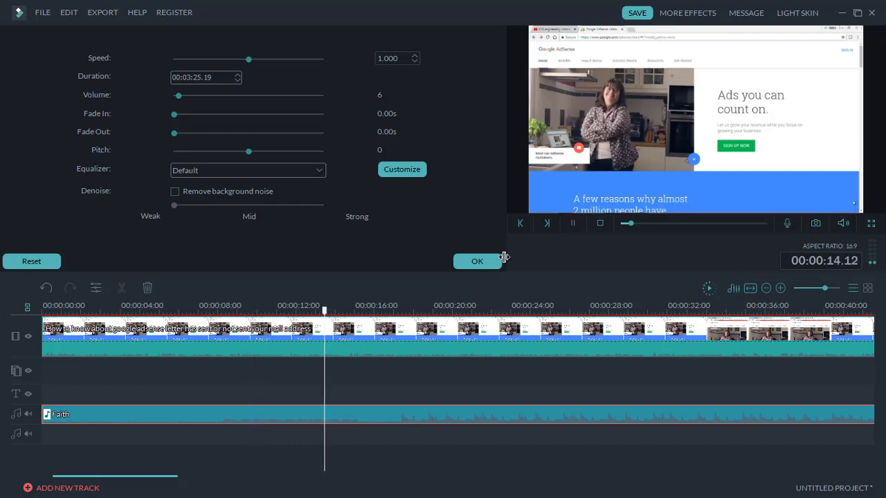
Pause the preview, set the Faith clip's volume to 32, and play on to about 00:00:20.
{"action": "left_click", "coordinate": [575, 223]}
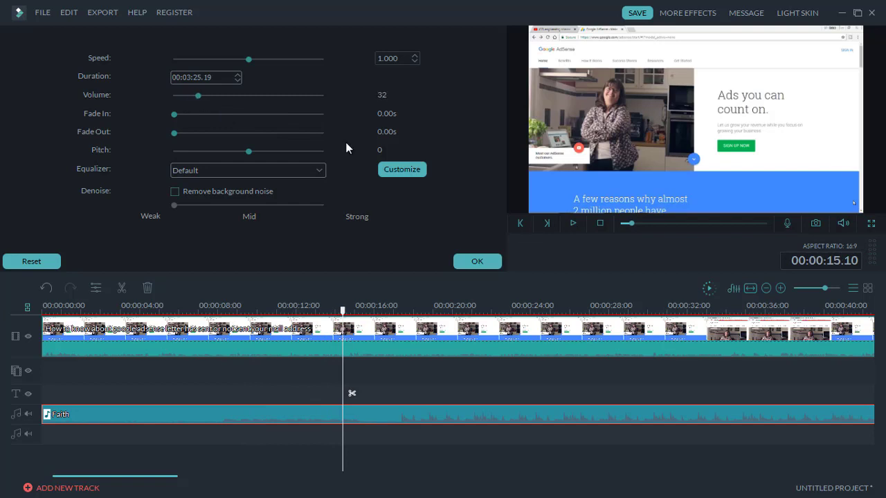
{"action": "left_click", "coordinate": [574, 225]}
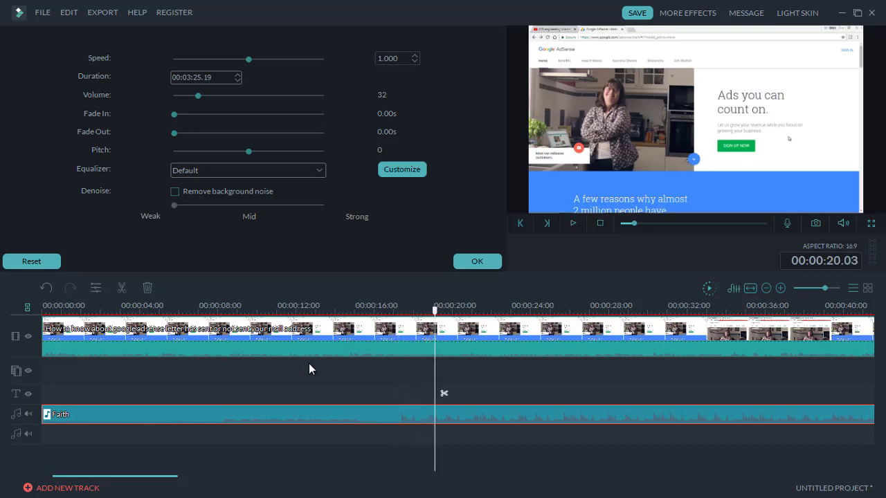
In the video clip's settings, look through the 3D LUT presets and try reverse playback, restoring normal direction.
{"action": "double_click", "coordinate": [277, 347]}
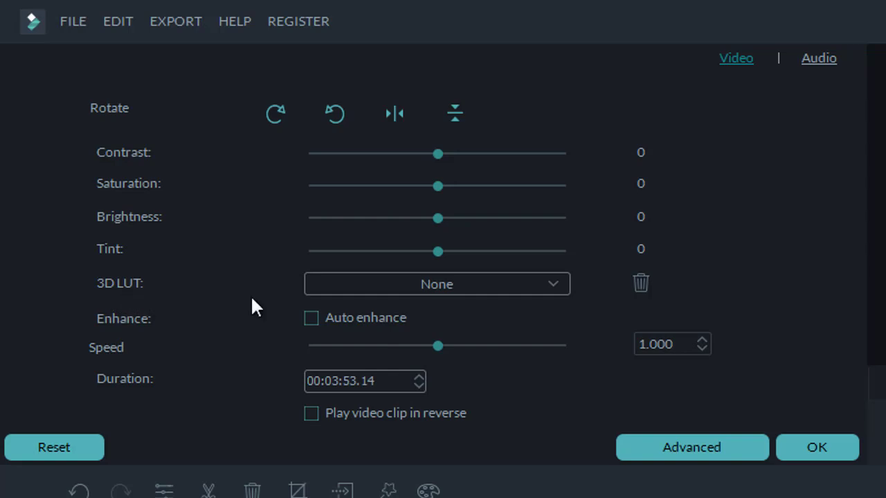
{"action": "left_click", "coordinate": [533, 290]}
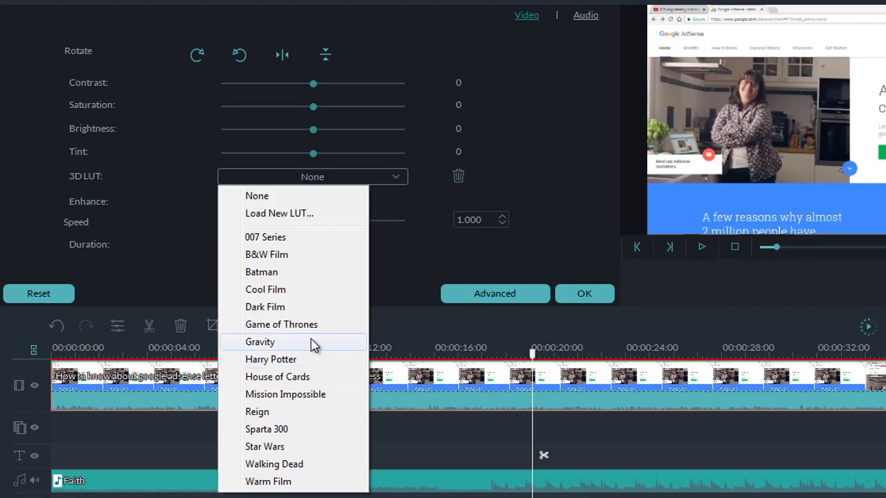
{"action": "left_click", "coordinate": [385, 264]}
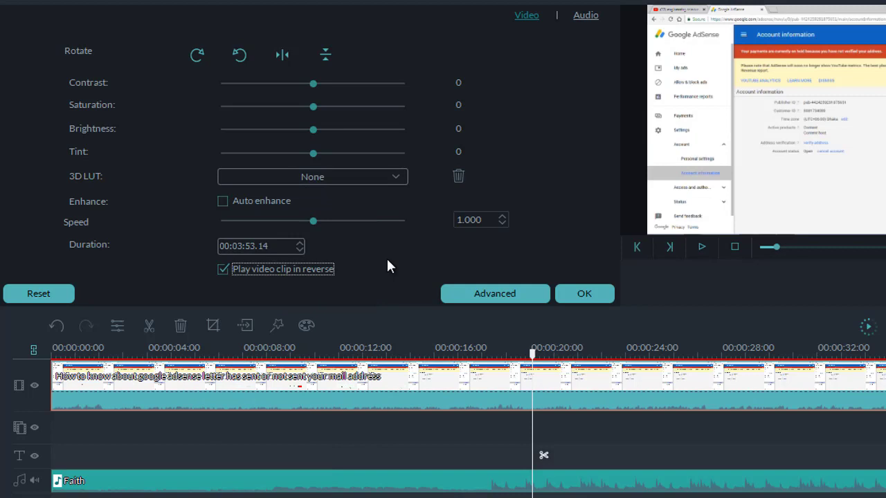
{"action": "left_click", "coordinate": [223, 269]}
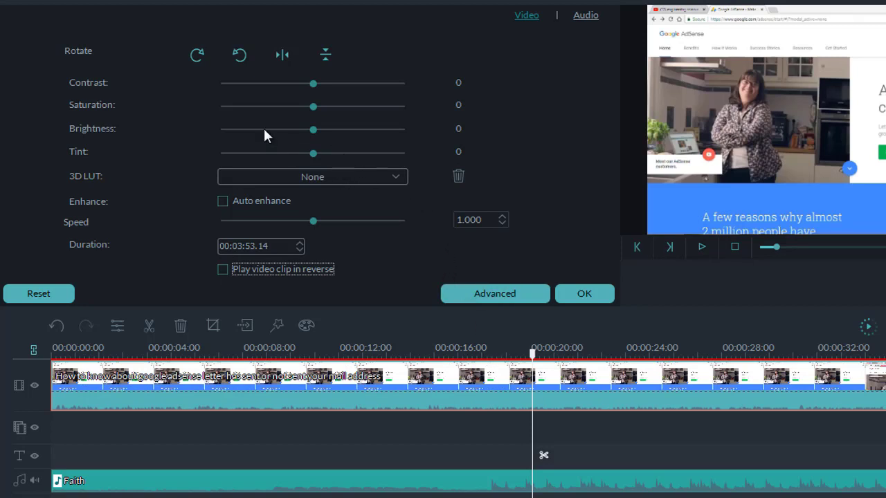
{"action": "left_click", "coordinate": [346, 400]}
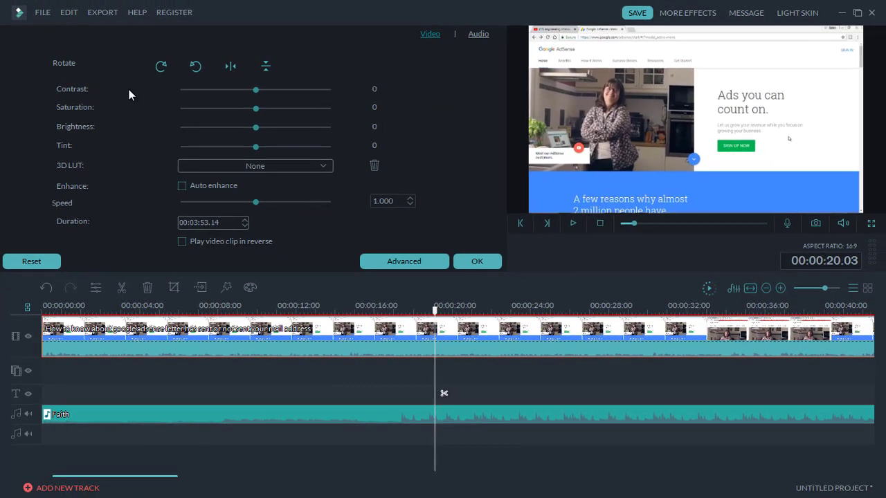
Try rotating the video clip clockwise and back, and flipping it horizontally and vertically, returning it to its original orientation.
{"action": "left_click", "coordinate": [161, 67]}
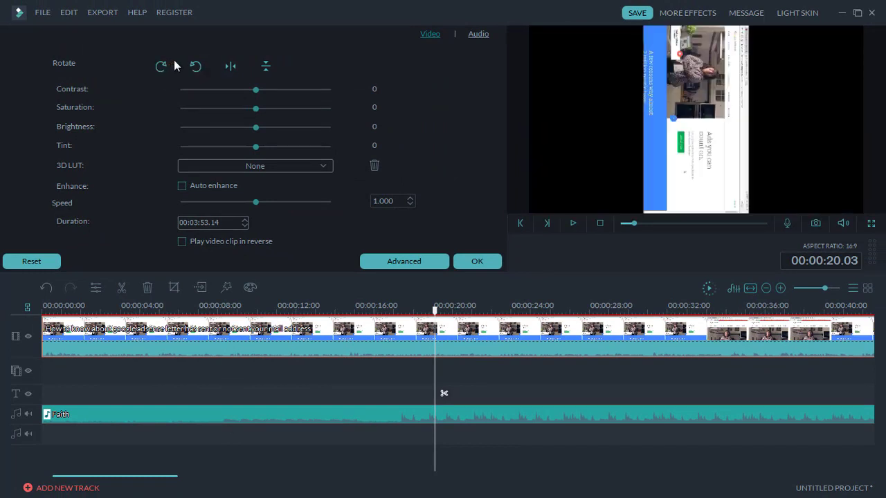
{"action": "left_click", "coordinate": [196, 67]}
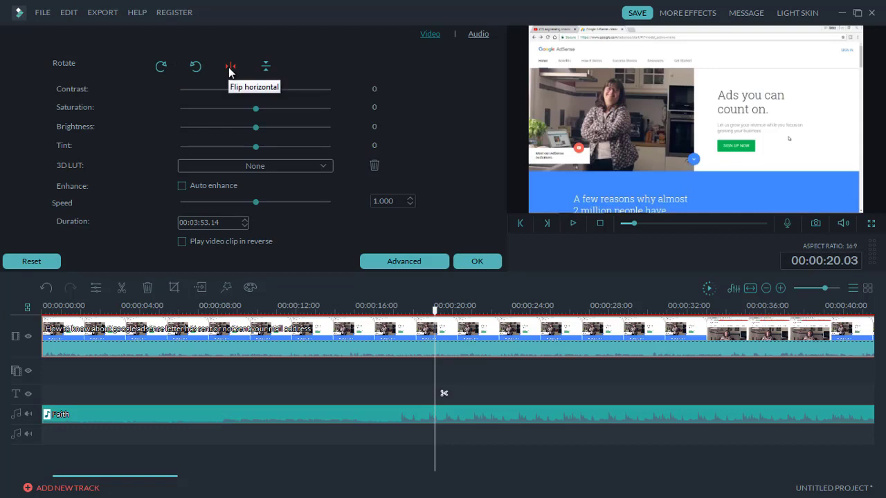
{"action": "left_click", "coordinate": [231, 66]}
{"action": "left_click", "coordinate": [231, 67]}
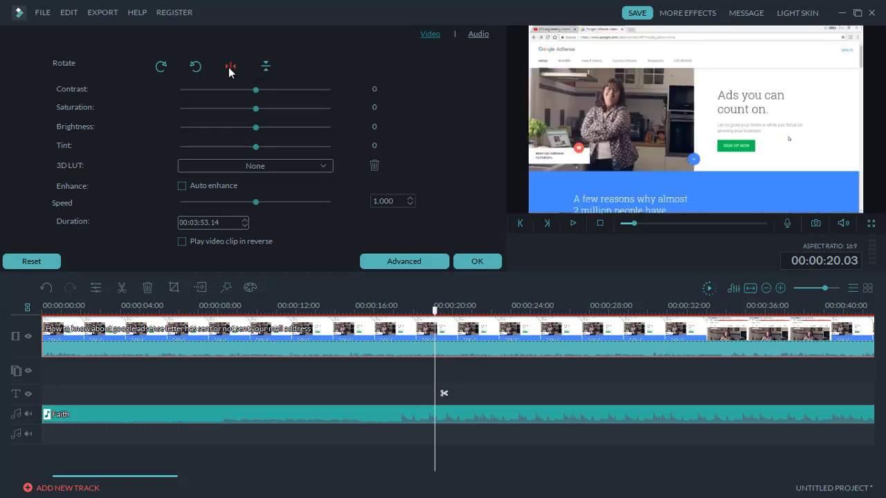
{"action": "left_click", "coordinate": [267, 67]}
{"action": "left_click", "coordinate": [267, 66]}
Set the video clip's audio volume to 180 and play the timeline from 00:00:09.07 to about 00:00:16.20.
{"action": "left_click", "coordinate": [477, 35]}
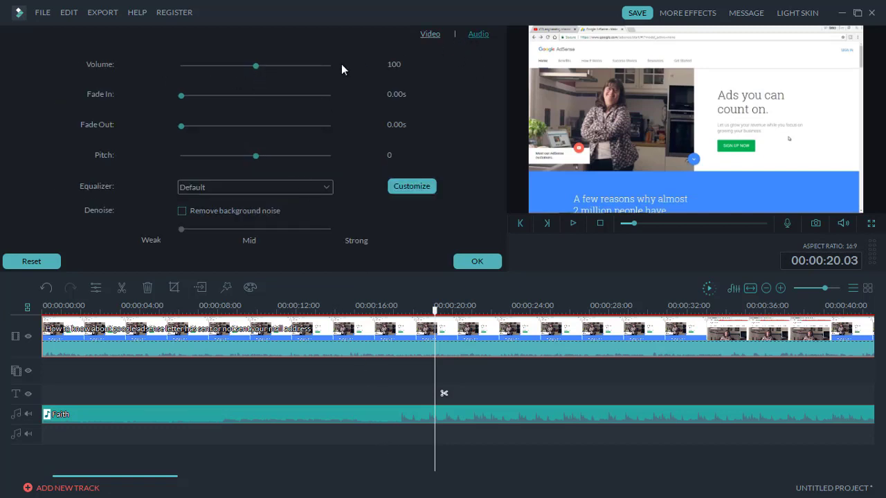
{"action": "left_click_drag", "start_coordinate": [270, 68], "coordinate": [317, 70]}
{"action": "left_click_drag", "start_coordinate": [435, 316], "coordinate": [223, 327]}
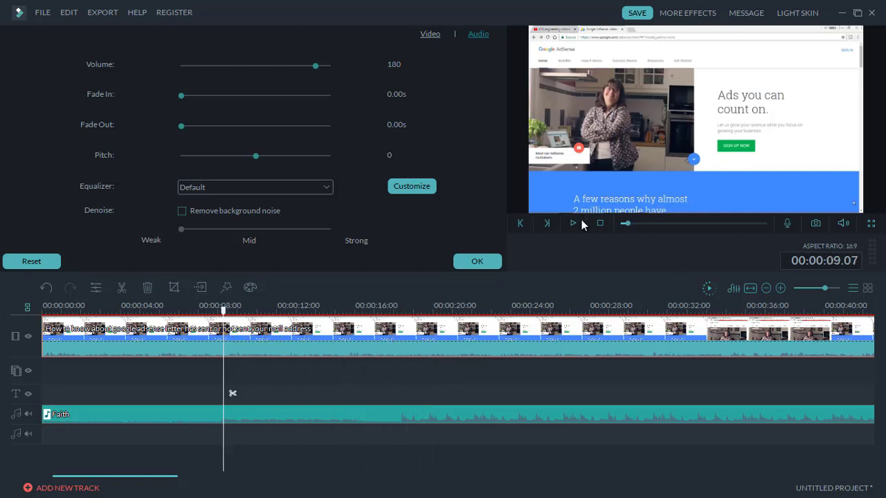
{"action": "left_click", "coordinate": [575, 224]}
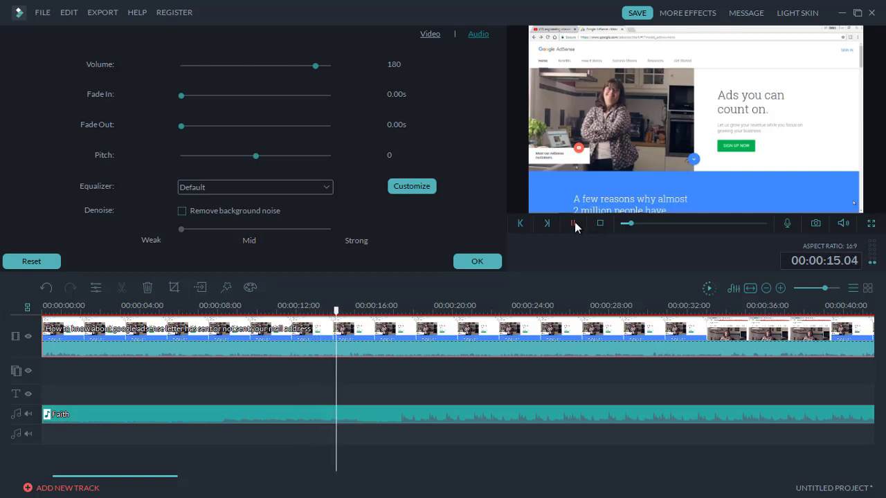
{"action": "left_click", "coordinate": [574, 221]}
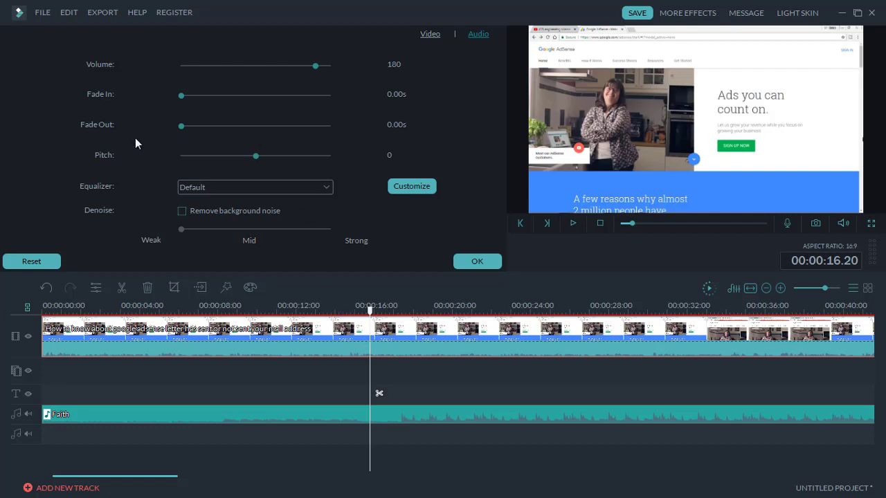
Split the Faith audio clip at 00:00:08.24 and delete its first part.
{"action": "left_click", "coordinate": [414, 373]}
{"action": "left_click_drag", "start_coordinate": [369, 319], "coordinate": [216, 346]}
{"action": "left_click", "coordinate": [183, 414]}
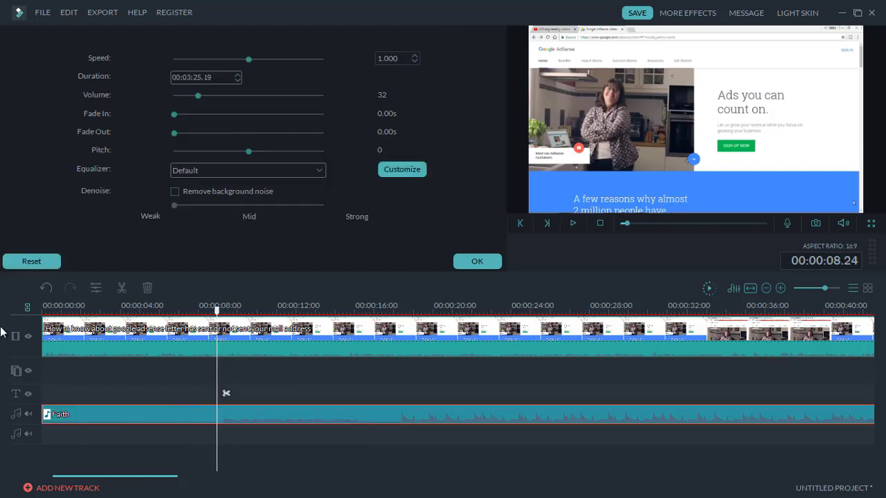
{"action": "left_click", "coordinate": [121, 287]}
{"action": "left_click", "coordinate": [156, 414]}
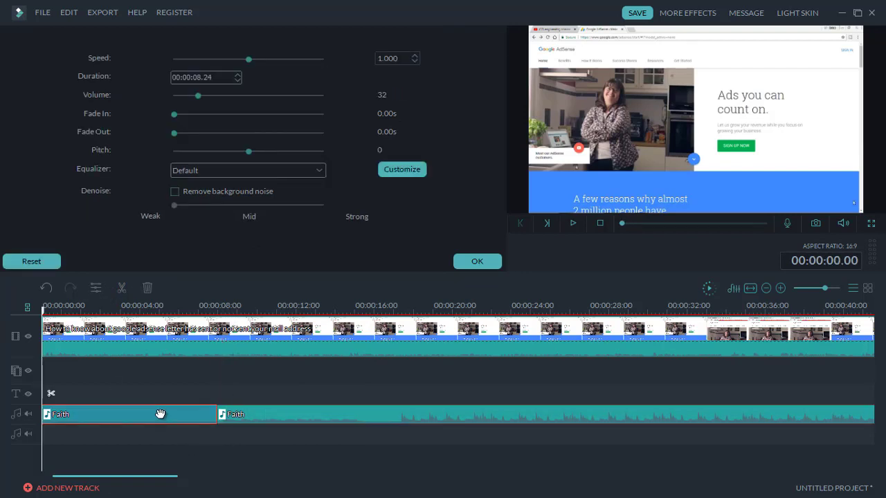
{"action": "key", "text": "Delete"}
Split the remaining Faith clip at 00:00:24.15 and delete everything after the cut.
{"action": "left_click_drag", "start_coordinate": [261, 409], "coordinate": [524, 406]}
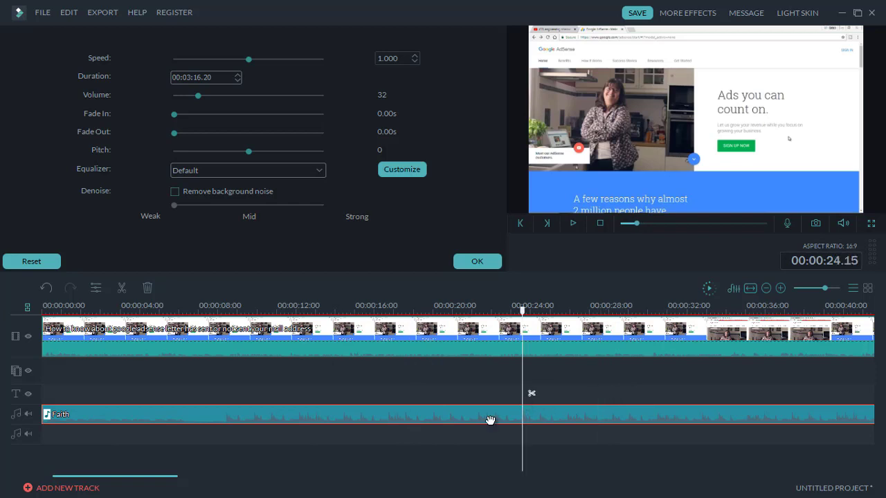
{"action": "left_click", "coordinate": [119, 294]}
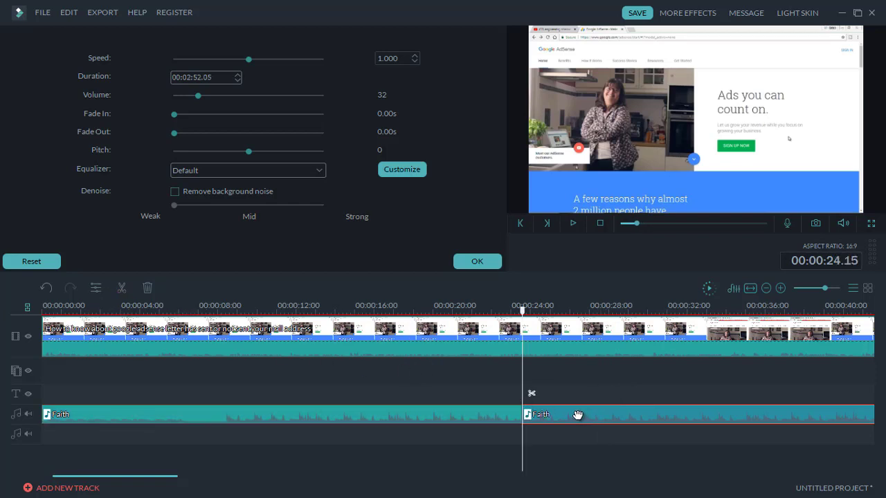
{"action": "key", "text": "Delete"}
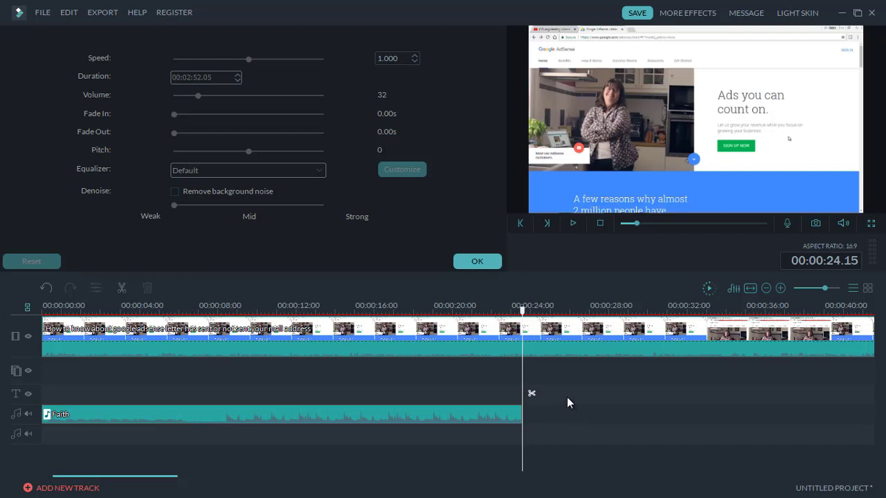
Shift the shortened Faith clip to start at 00:00:05.09, then delete it from the audio track.
{"action": "left_click_drag", "start_coordinate": [522, 309], "coordinate": [46, 309]}
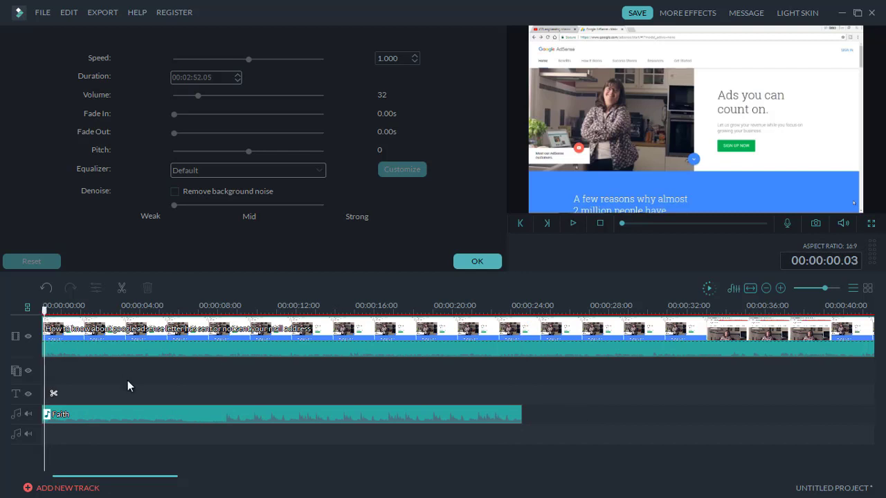
{"action": "left_click", "coordinate": [137, 419]}
{"action": "left_click_drag", "start_coordinate": [129, 416], "coordinate": [239, 418]}
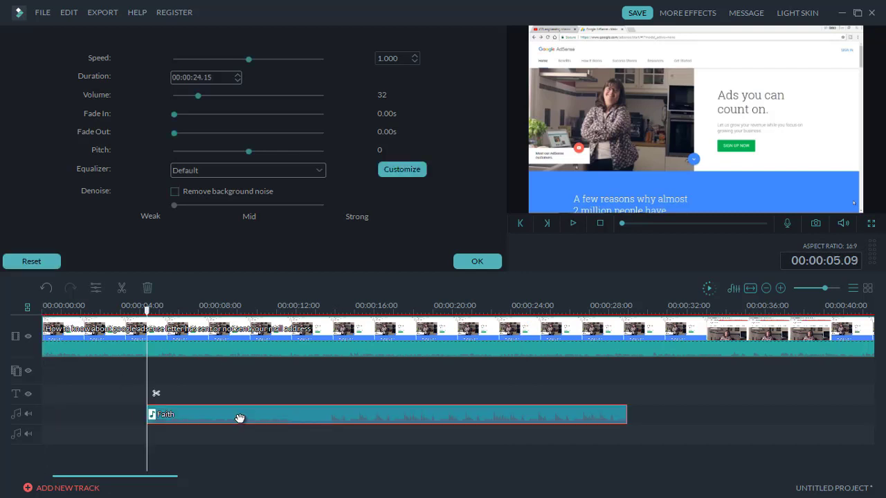
{"action": "key", "text": "Delete"}
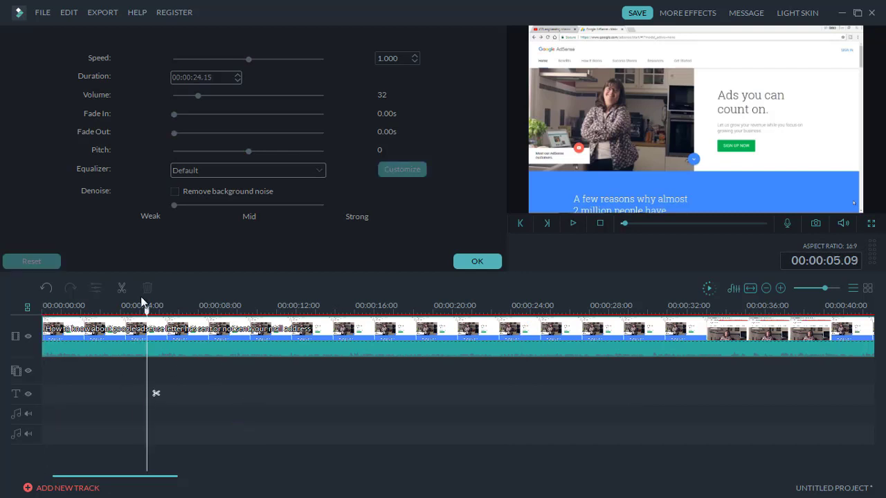
Close the audio settings and replace the edited clip on the video track with the full original video from the media library.
{"action": "left_click_drag", "start_coordinate": [148, 310], "coordinate": [78, 310]}
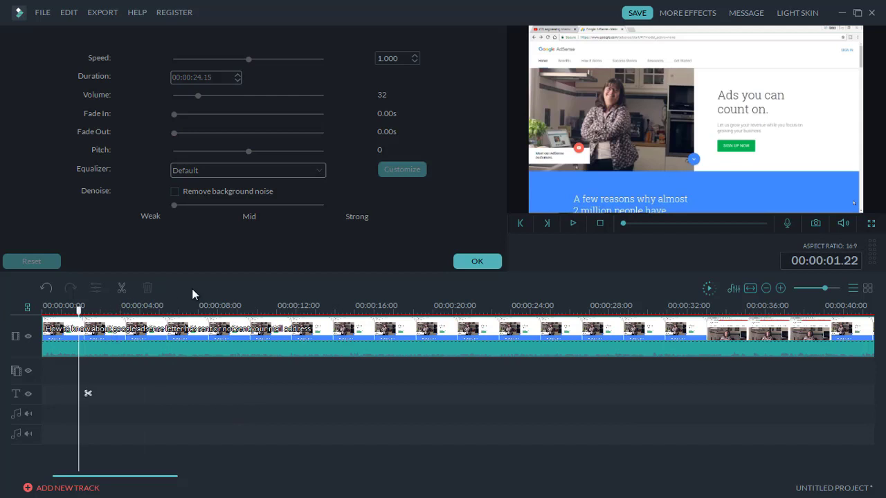
{"action": "left_click", "coordinate": [477, 263]}
{"action": "left_click", "coordinate": [262, 347]}
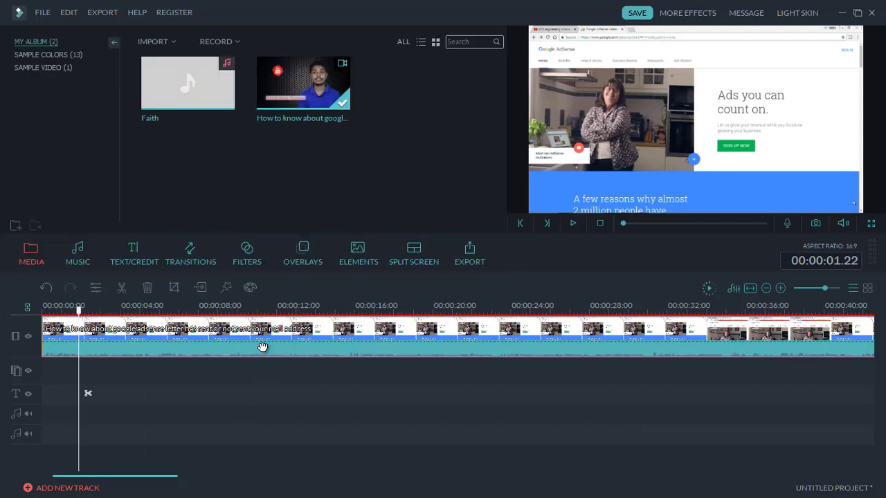
{"action": "key", "text": "Delete"}
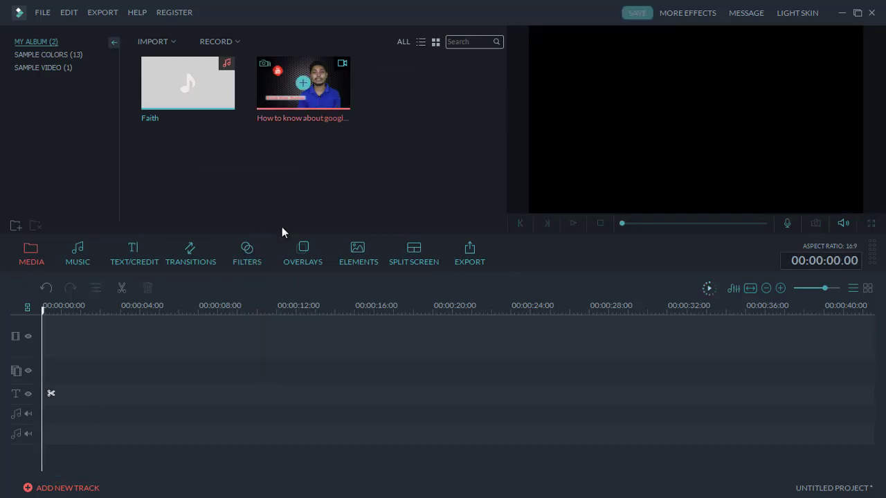
{"action": "key", "text": "ctrl+z"}
{"action": "key", "text": "Delete"}
{"action": "key", "text": "ctrl+z"}
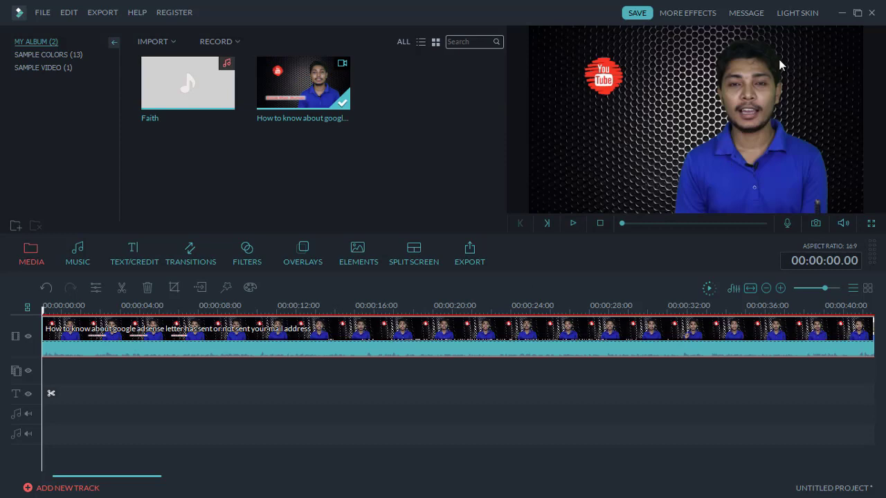
View the name caption near the start of the video and open the Young & Bright music collection.
{"action": "left_click_drag", "start_coordinate": [49, 310], "coordinate": [71, 309]}
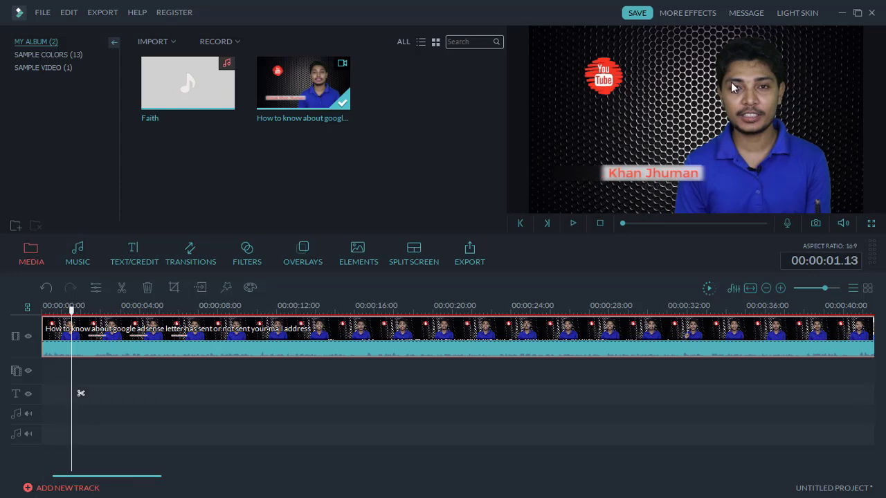
{"action": "left_click", "coordinate": [89, 264]}
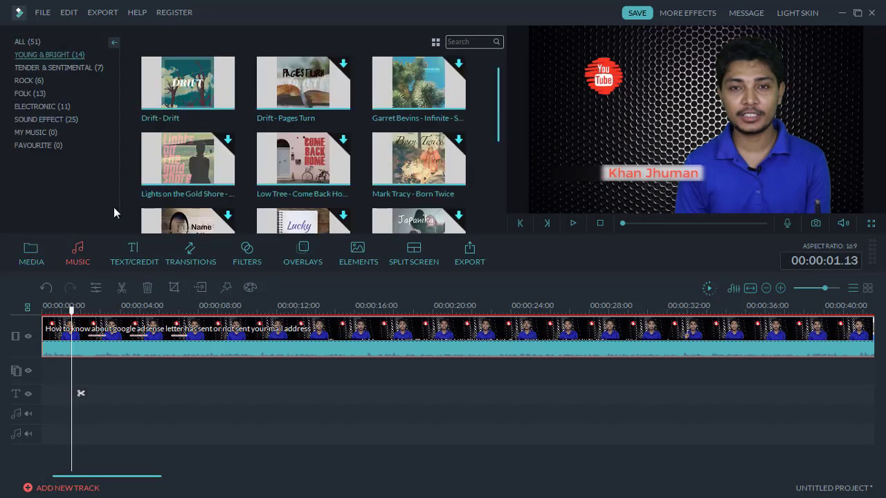
{"action": "left_click_drag", "start_coordinate": [150, 457], "coordinate": [99, 414]}
{"action": "key", "text": "Delete"}
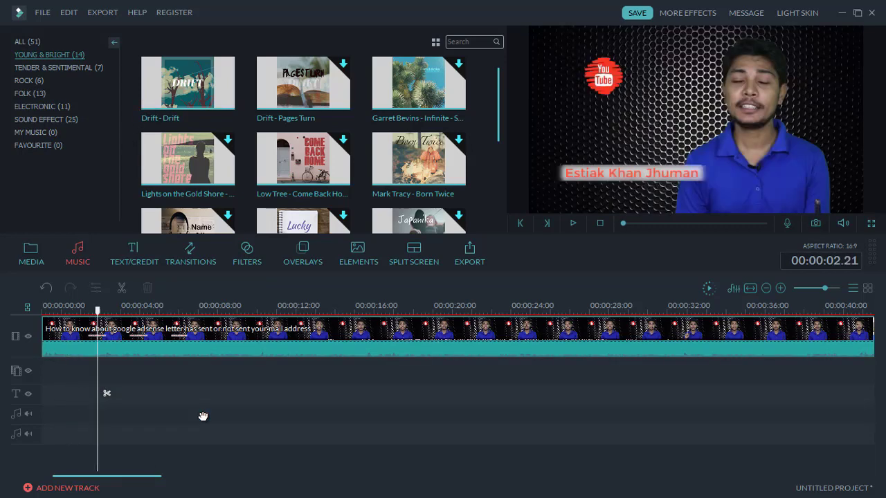
Place the LowerThirds 6 title from the Lower 3rds collection on the text track at 00:00:07.22.
{"action": "left_click", "coordinate": [128, 260]}
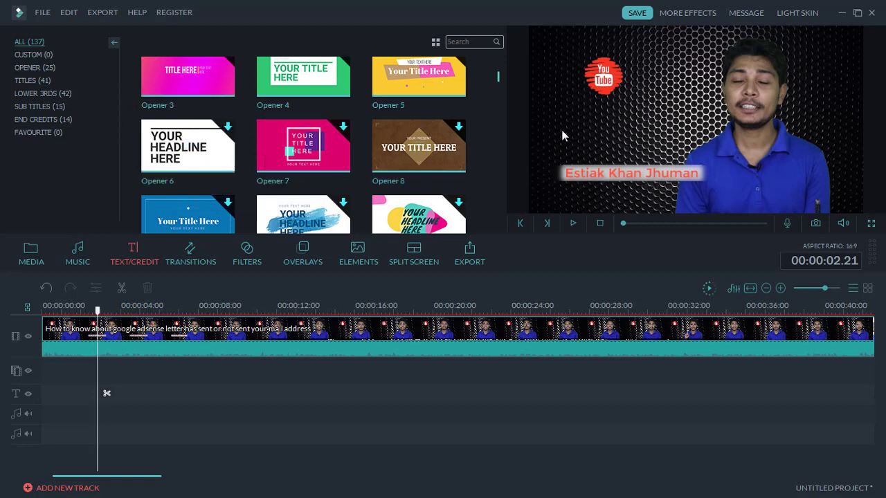
{"action": "left_click_drag", "start_coordinate": [99, 309], "coordinate": [197, 313]}
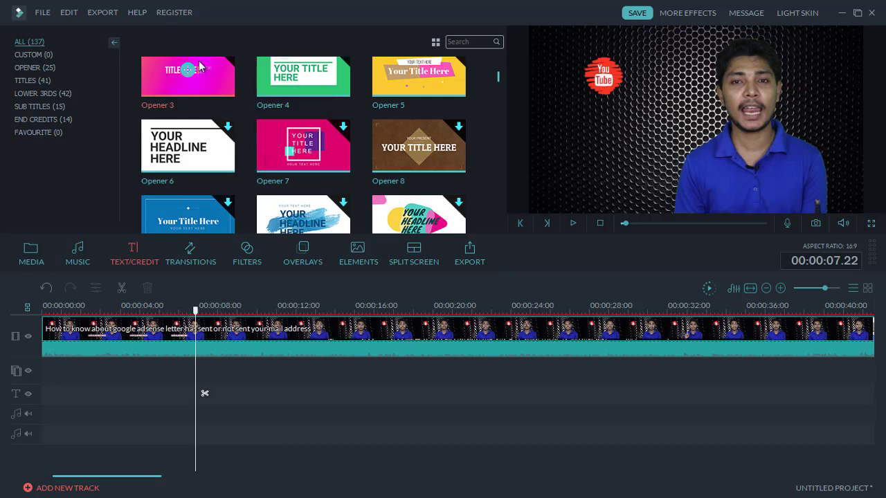
{"action": "left_click", "coordinate": [43, 95]}
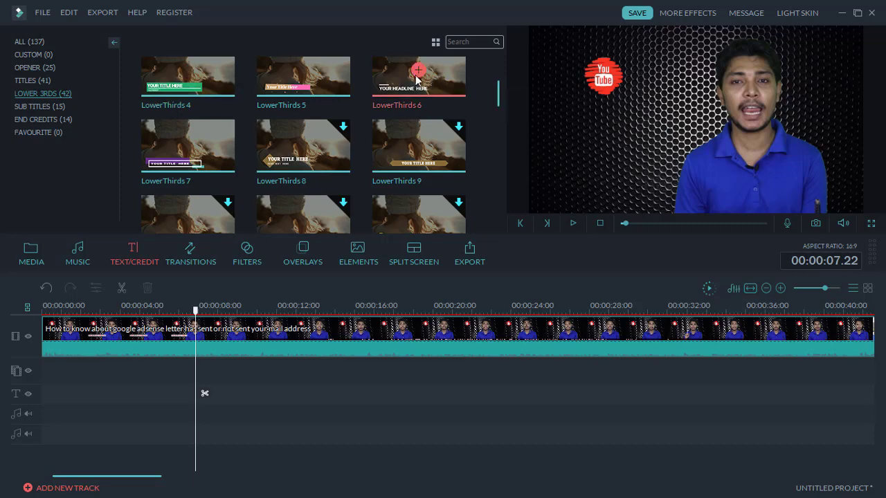
{"action": "left_click_drag", "start_coordinate": [418, 77], "coordinate": [205, 400]}
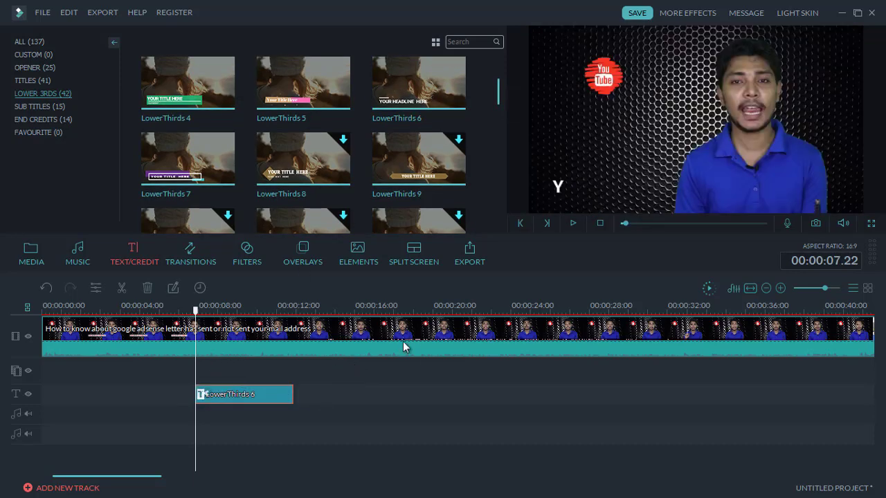
Open the LowerThirds 6 title for editing and replace its headline placeholder with the presenter's name.
{"action": "double_click", "coordinate": [245, 394]}
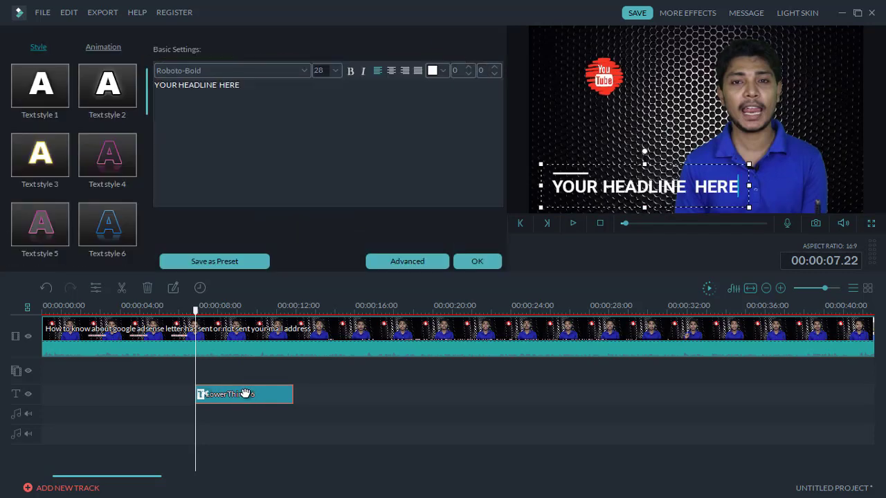
{"action": "left_click_drag", "start_coordinate": [249, 88], "coordinate": [125, 88]}
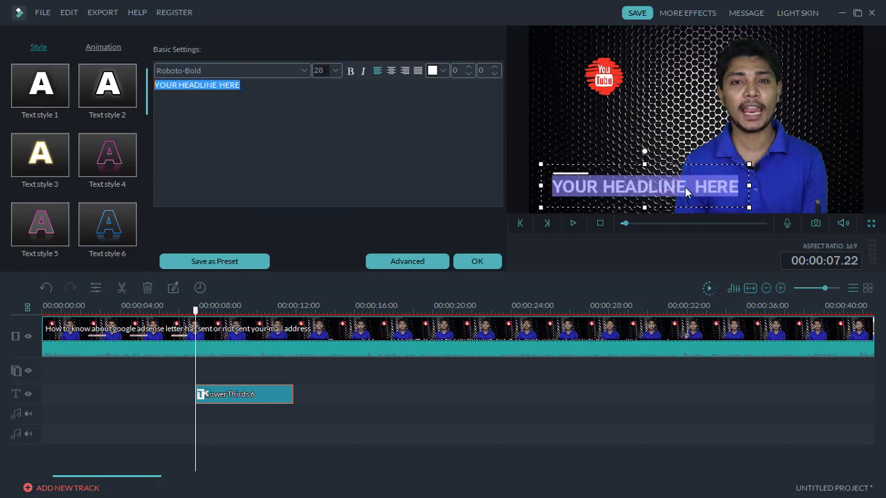
{"action": "type", "text": "Jhu"}
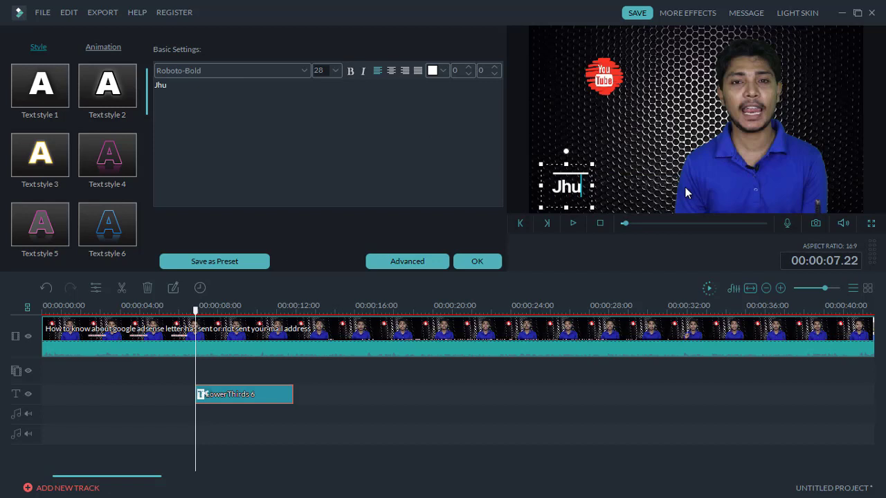
{"action": "type", "text": "man Khan"}
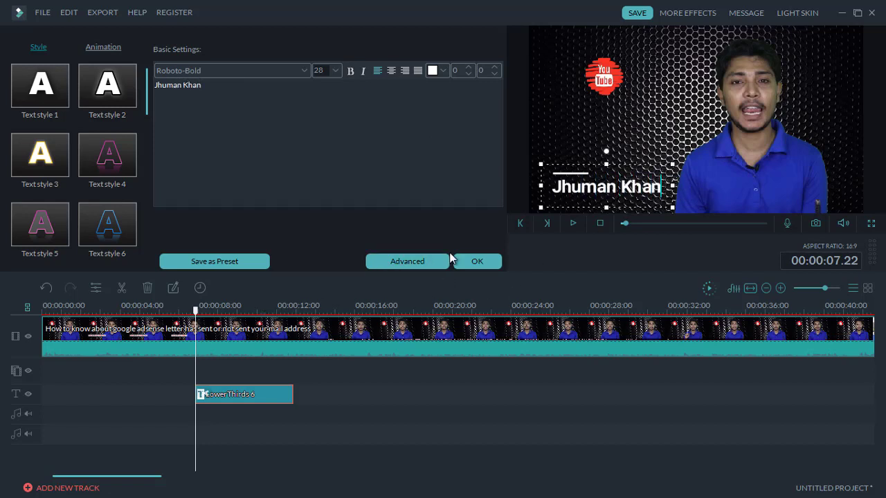
Examine the text color, bold, font size and font options available for the lower-third title.
{"action": "left_click", "coordinate": [443, 70]}
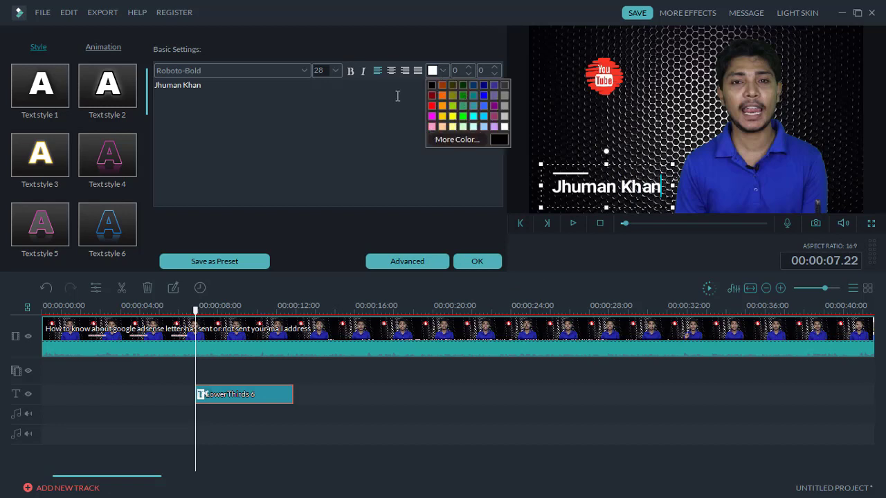
{"action": "left_click", "coordinate": [350, 69]}
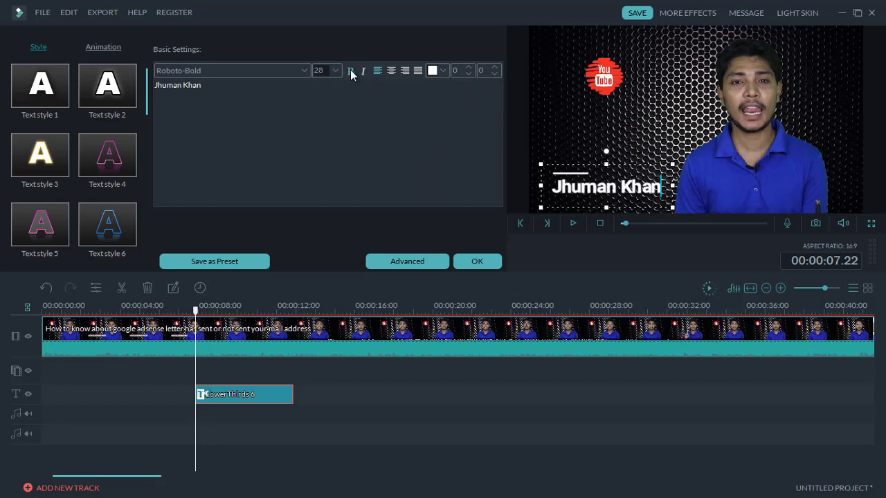
{"action": "left_click", "coordinate": [338, 71]}
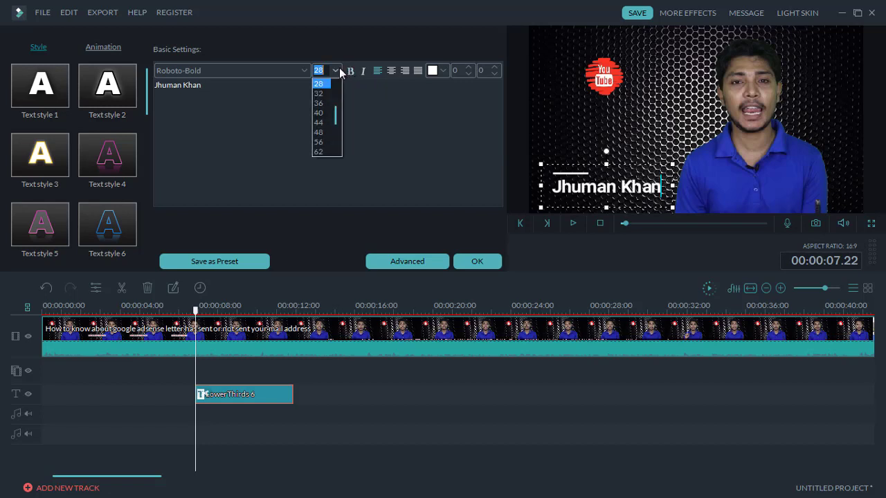
{"action": "left_click", "coordinate": [379, 99]}
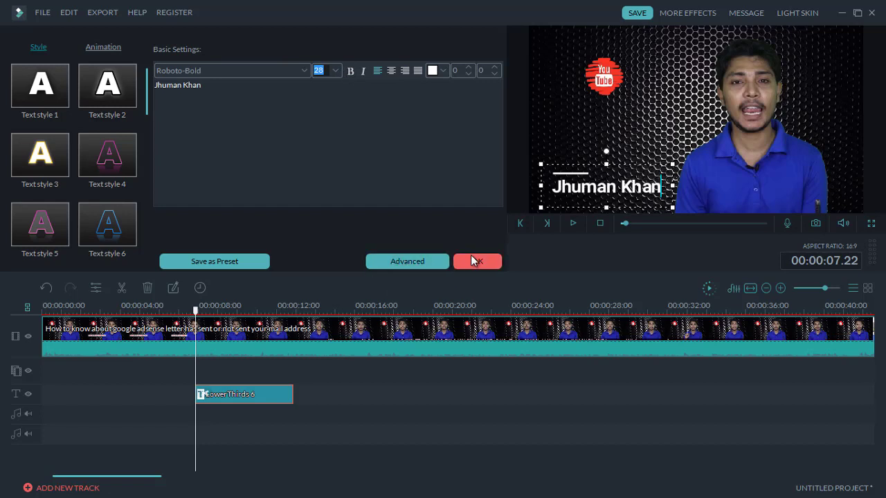
{"action": "left_click", "coordinate": [299, 71]}
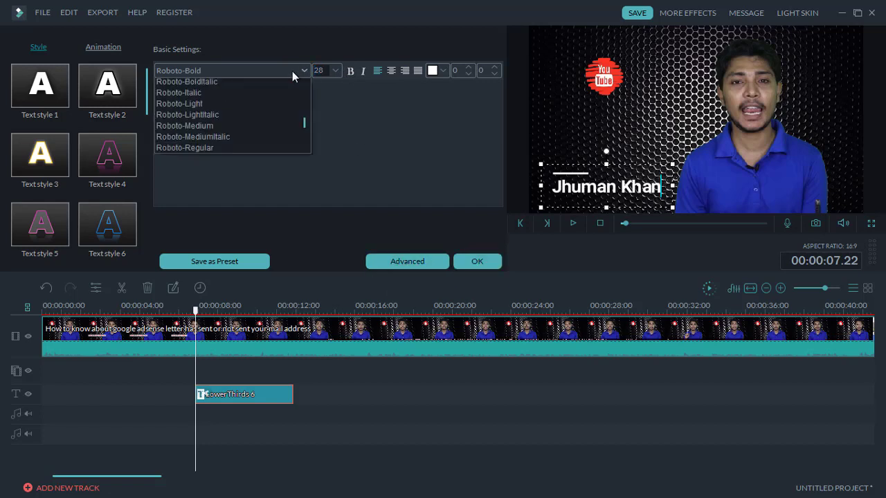
{"action": "left_click", "coordinate": [378, 127]}
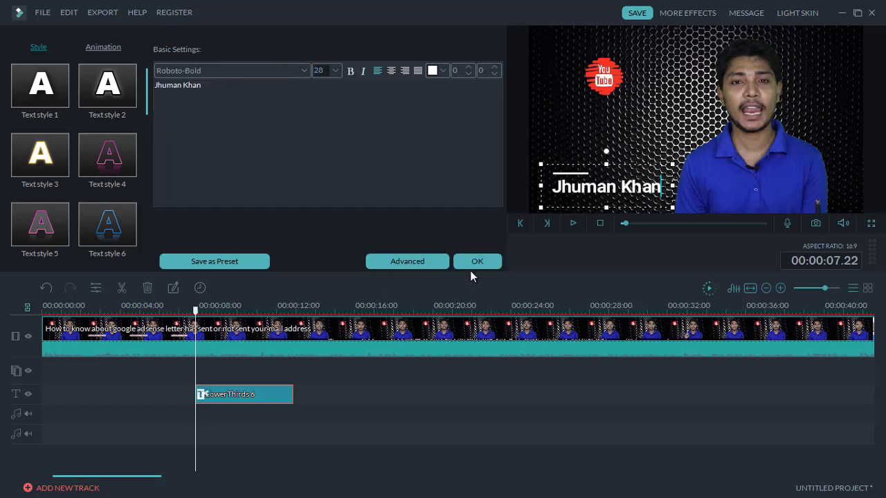
Confirm the lower-third title edits and play back the section of the video where the title appears.
{"action": "left_click", "coordinate": [477, 262]}
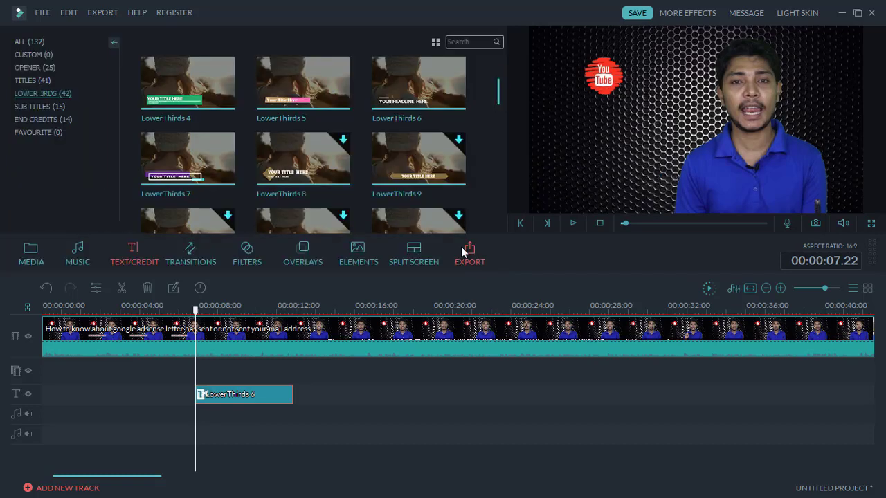
{"action": "left_click", "coordinate": [573, 223]}
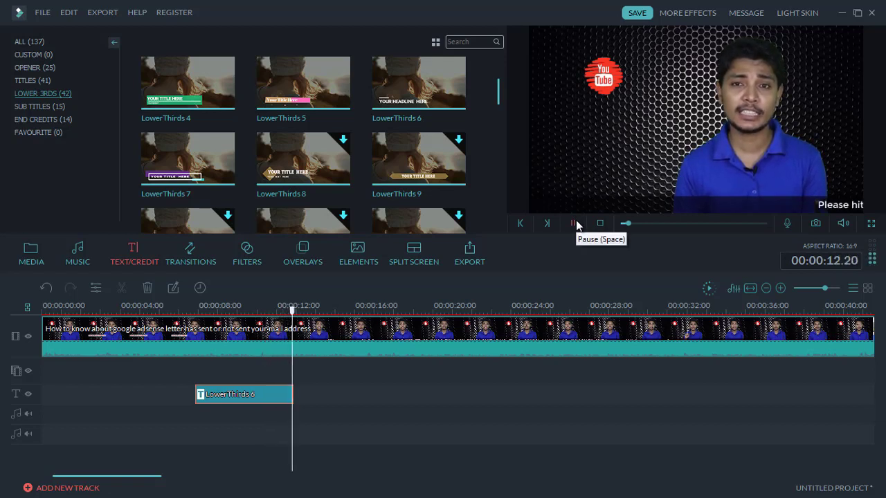
{"action": "left_click", "coordinate": [573, 223]}
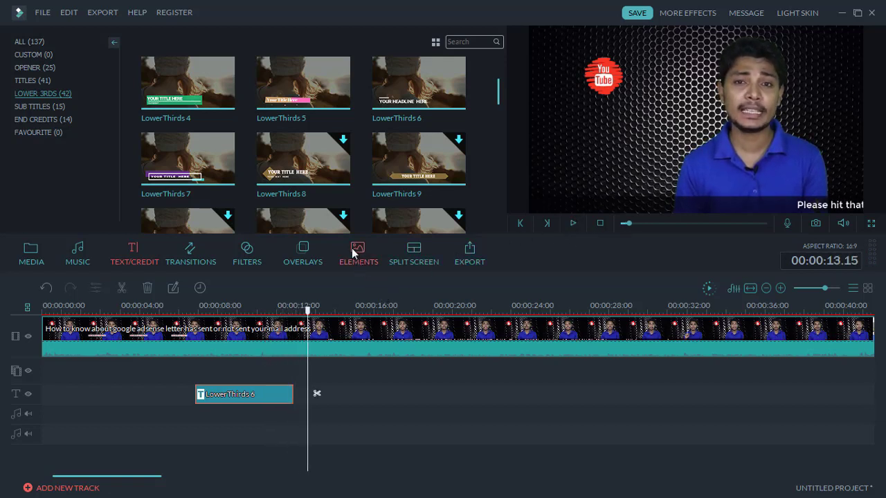
Open the transitions library and split the video clip at 00:00:16.17.
{"action": "left_click", "coordinate": [182, 256]}
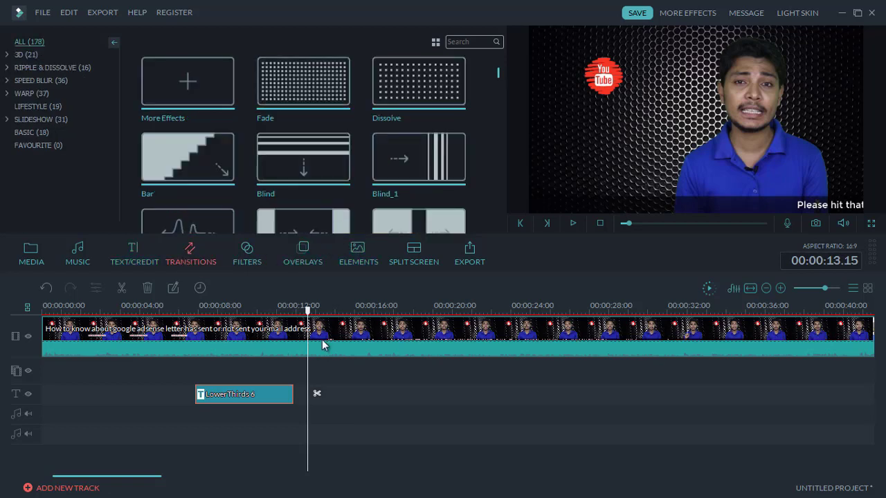
{"action": "key", "text": "Right"}
{"action": "key", "text": "Right"}
{"action": "key", "text": "Right"}
{"action": "key", "text": "Right"}
{"action": "key", "text": "Right"}
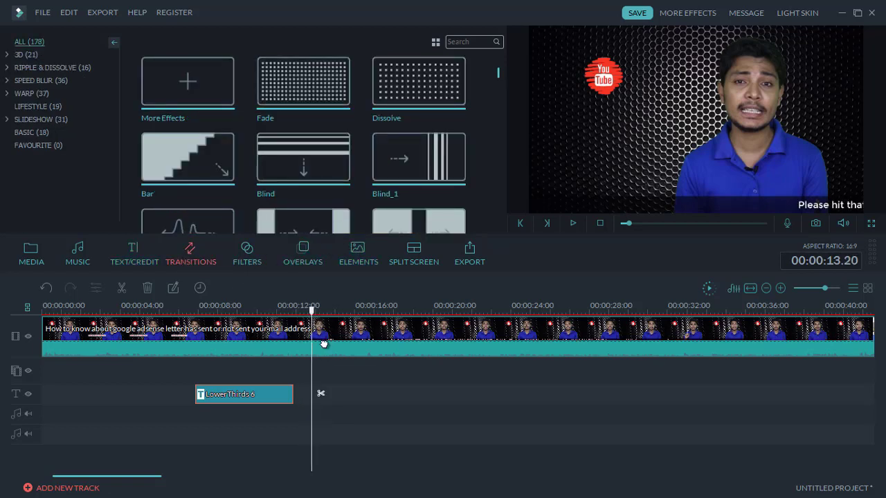
{"action": "left_click", "coordinate": [323, 344]}
{"action": "left_click_drag", "start_coordinate": [313, 311], "coordinate": [368, 311]}
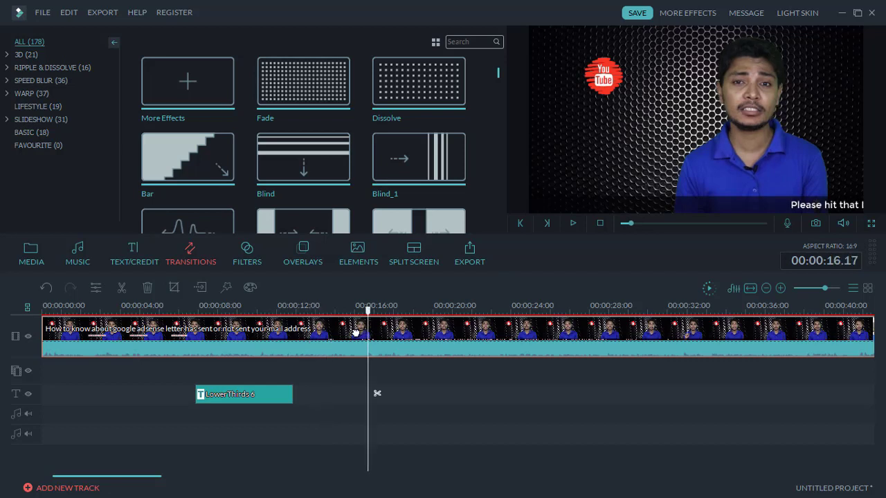
{"action": "left_click", "coordinate": [121, 288]}
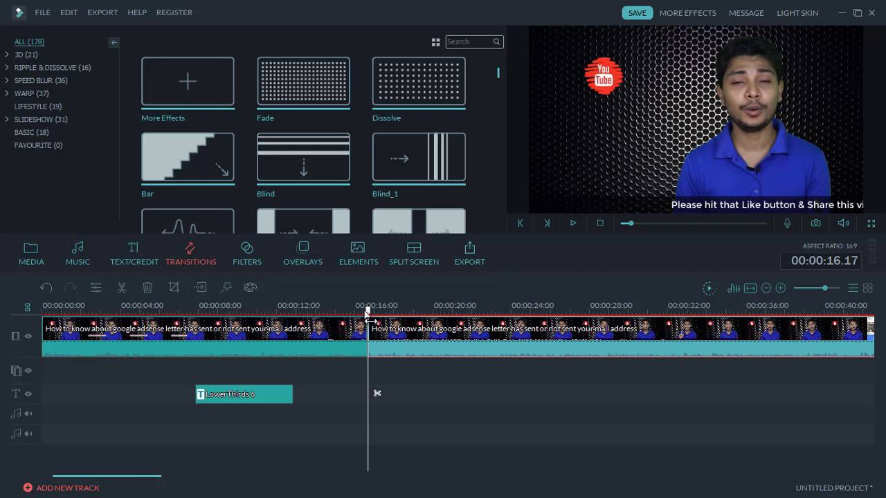
Apply a slightly lengthened PageCurl transition at the cut between the two video clips and play it back.
{"action": "mouse_move", "coordinate": [369, 315]}
{"action": "left_mouse_down"}
{"action": "mouse_move", "coordinate": [346, 315]}
{"action": "mouse_move", "coordinate": [369, 320]}
{"action": "left_mouse_up"}
{"action": "scroll", "coordinate": [378, 151], "scroll_direction": "down", "scroll_amount": 5}
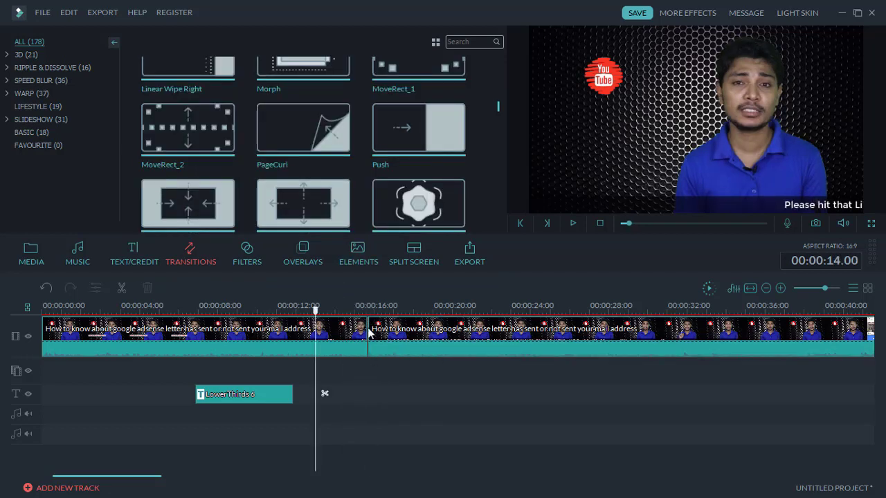
{"action": "mouse_move", "coordinate": [503, 113]}
{"action": "left_mouse_down"}
{"action": "mouse_move", "coordinate": [499, 97]}
{"action": "mouse_move", "coordinate": [497, 106]}
{"action": "left_mouse_up"}
{"action": "scroll", "coordinate": [497, 106], "scroll_direction": "down", "scroll_amount": 2}
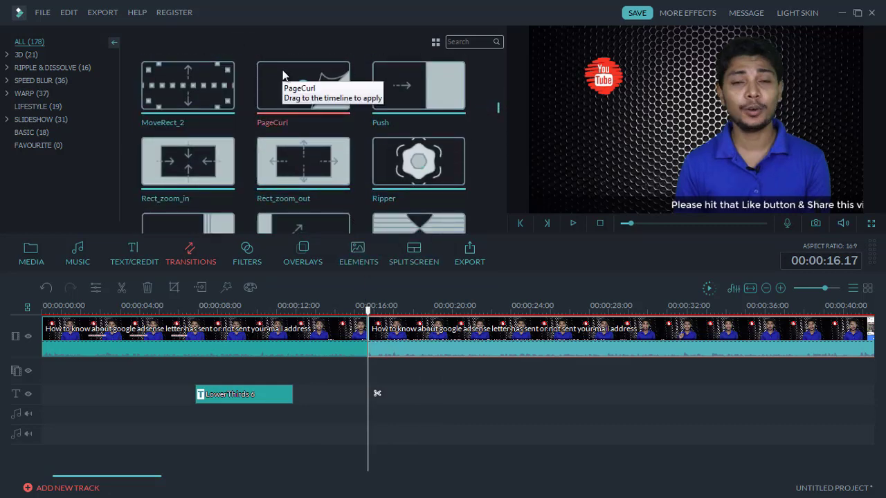
{"action": "left_click", "coordinate": [357, 310]}
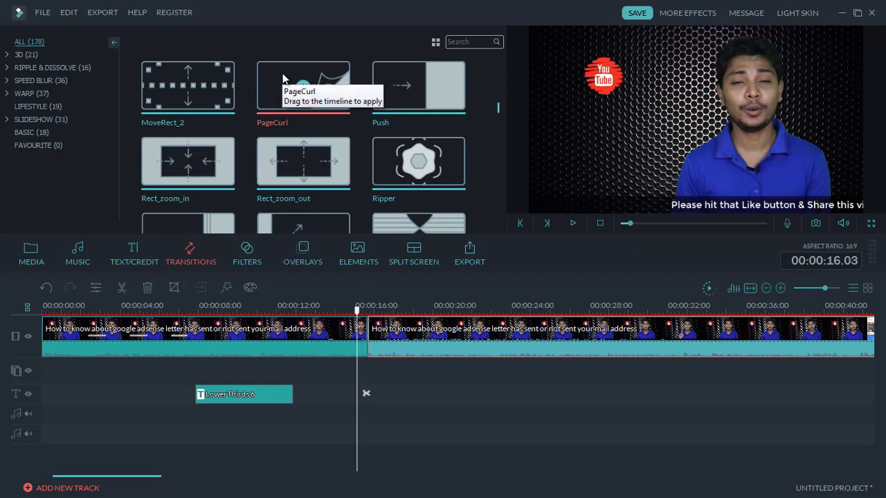
{"action": "left_click_drag", "start_coordinate": [376, 318], "coordinate": [371, 336]}
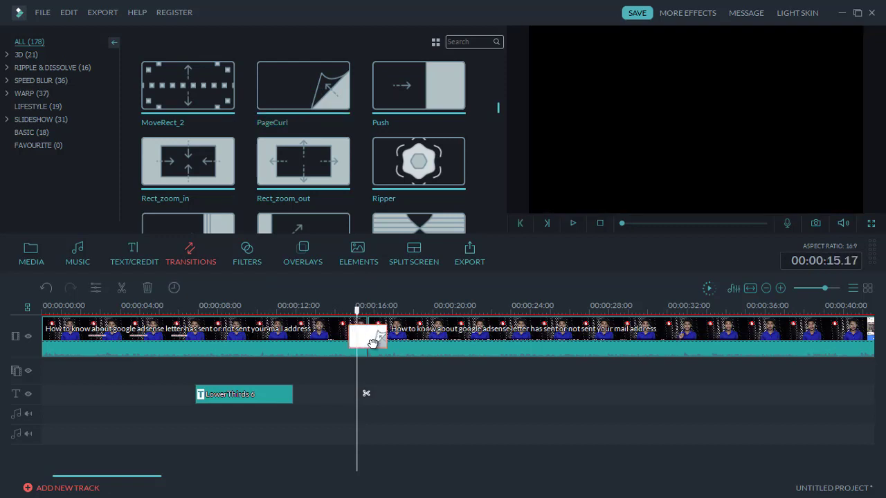
{"action": "left_click_drag", "start_coordinate": [350, 338], "coordinate": [326, 310]}
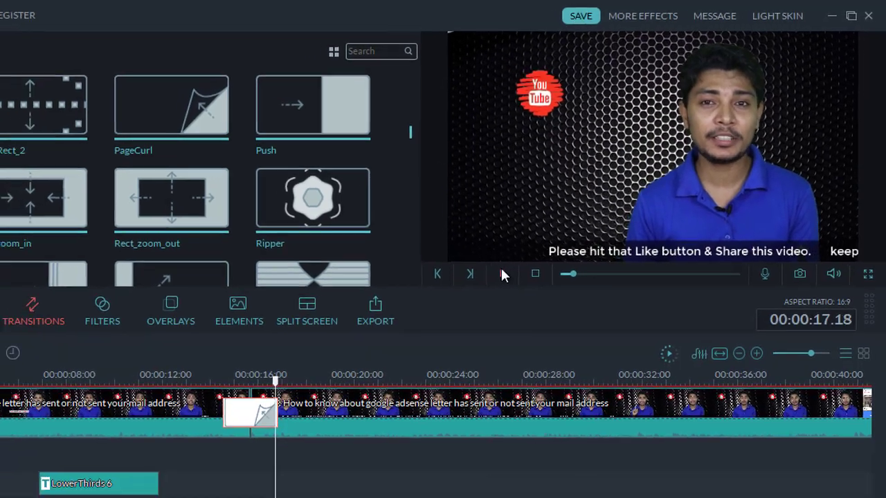
{"action": "left_click", "coordinate": [503, 275]}
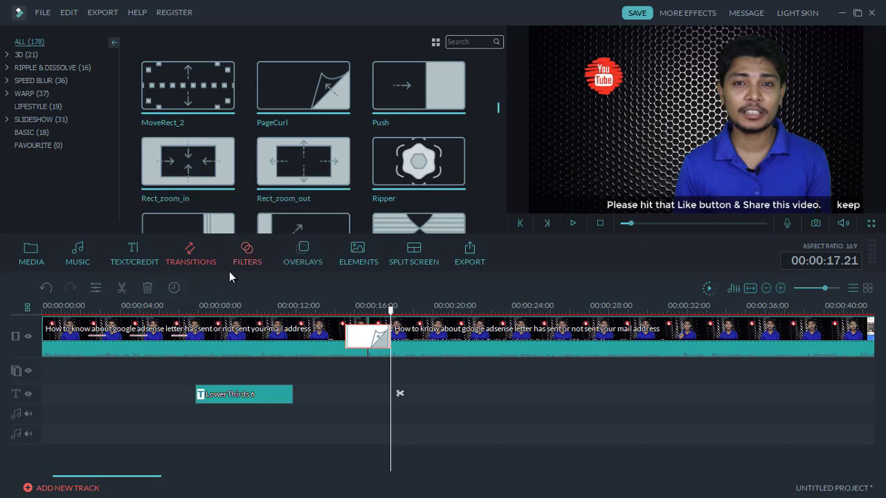
Add the Sideways 1 filter to the timeline at 00:00:18.22 and play back its effect.
{"action": "left_click", "coordinate": [249, 262]}
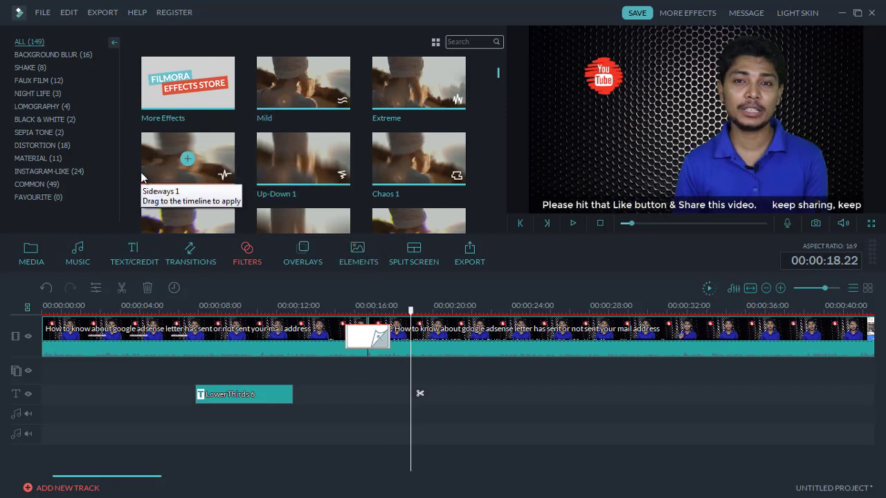
{"action": "left_click_drag", "start_coordinate": [218, 155], "coordinate": [455, 385]}
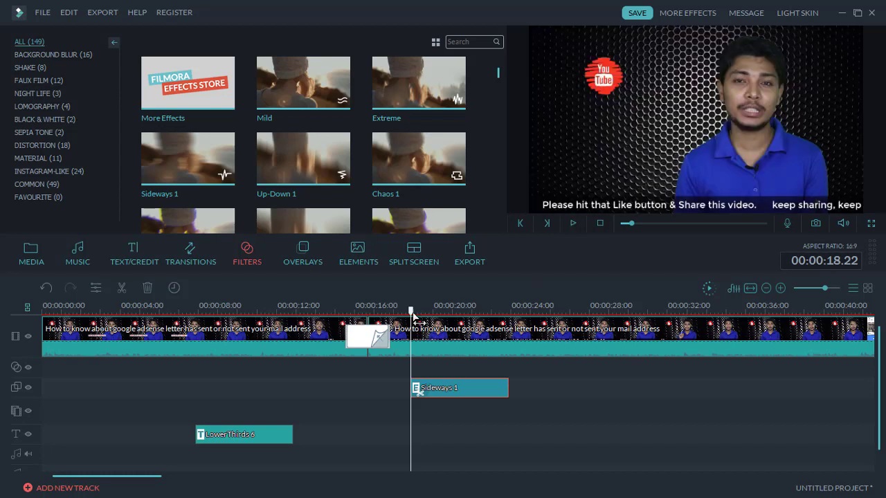
{"action": "left_click_drag", "start_coordinate": [416, 317], "coordinate": [427, 317]}
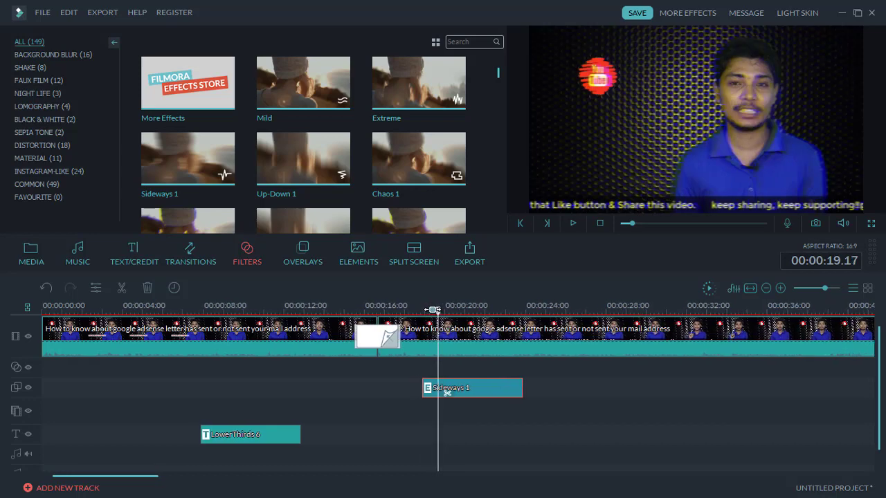
{"action": "left_click_drag", "start_coordinate": [436, 310], "coordinate": [460, 315]}
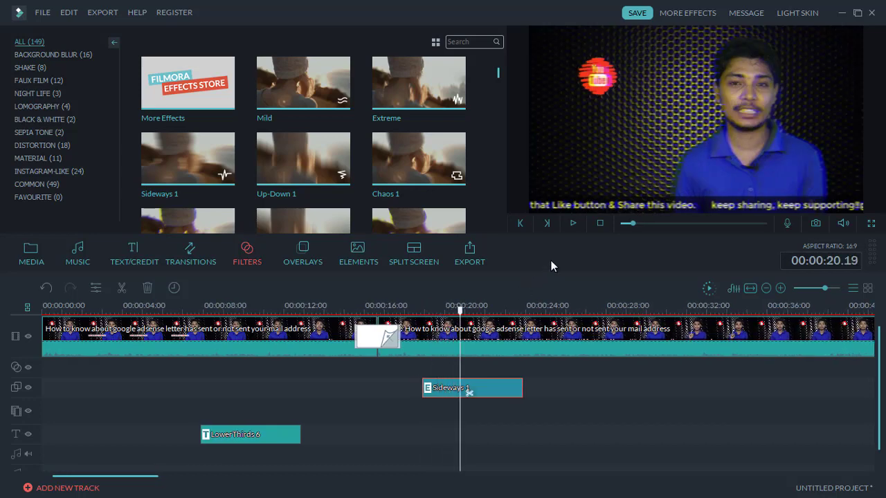
{"action": "left_click", "coordinate": [573, 226]}
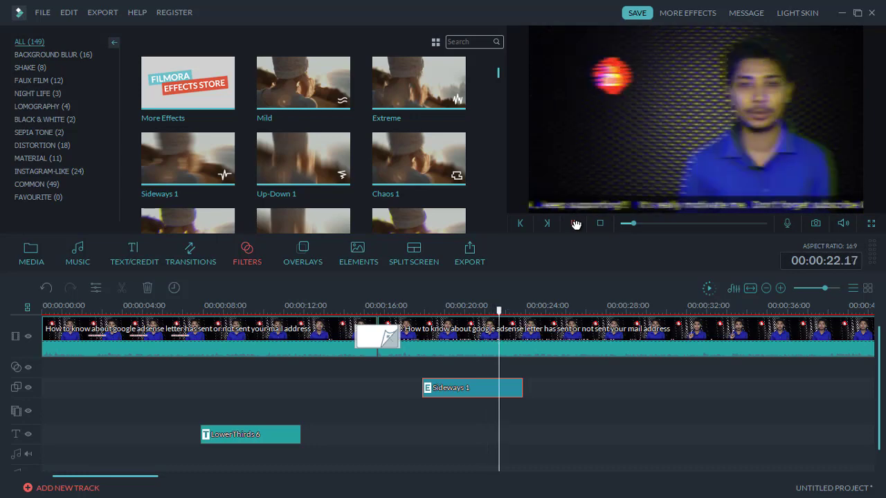
{"action": "left_click", "coordinate": [575, 225]}
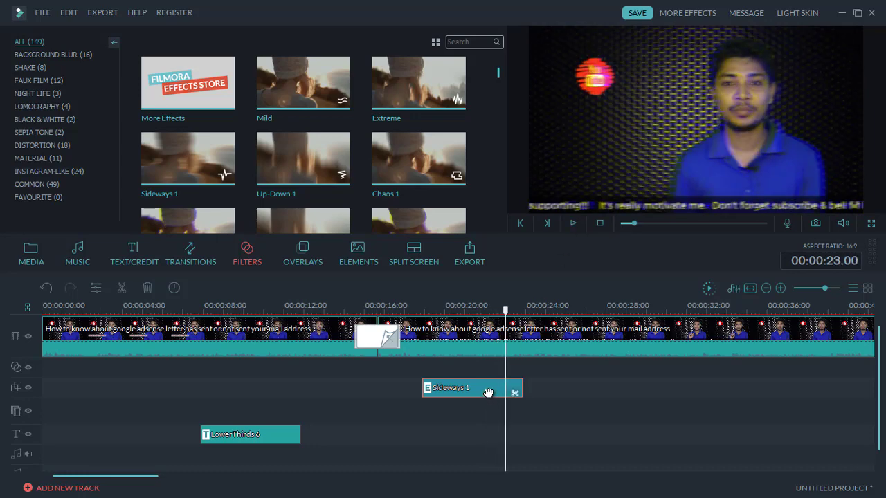
Split the Sideways 1 filter at 00:00:23.00 and delete both pieces.
{"action": "left_click", "coordinate": [513, 396]}
{"action": "left_click", "coordinate": [492, 392]}
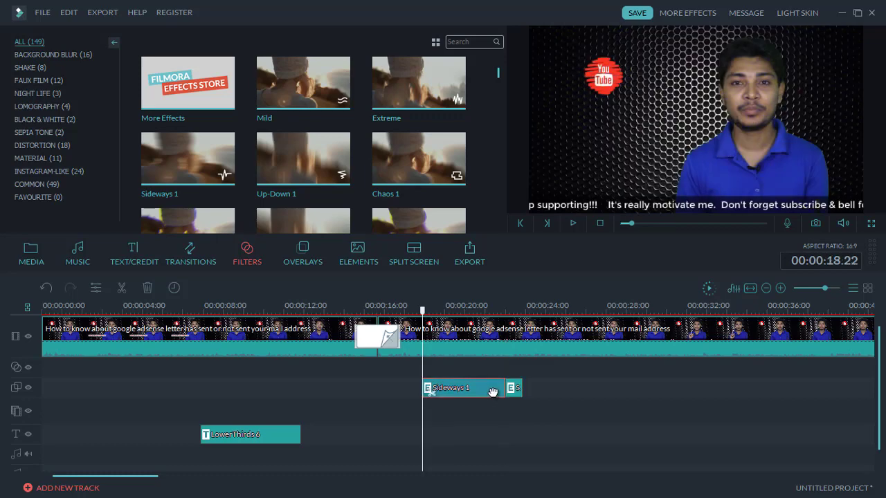
{"action": "key", "text": "Delete"}
{"action": "left_click", "coordinate": [514, 389]}
{"action": "key", "text": "Delete"}
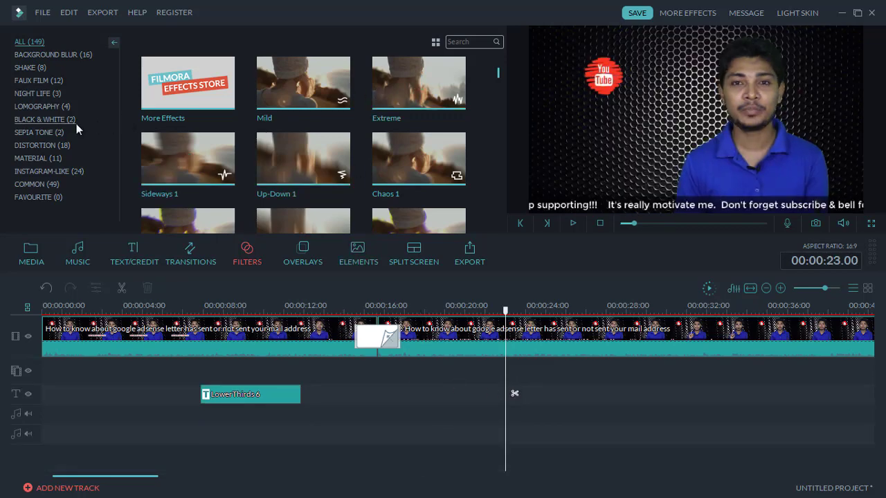
Add the Willow filter from the Black & White category at 00:00:23.00 and play back its effect.
{"action": "left_click", "coordinate": [47, 121]}
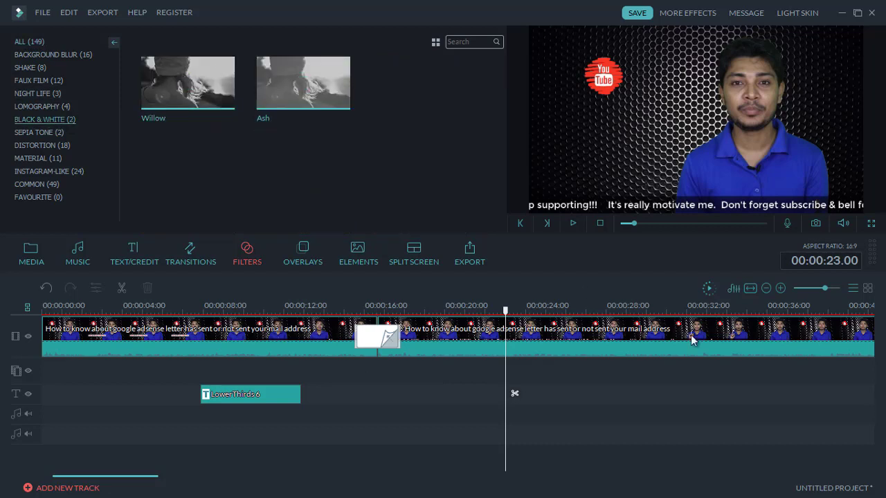
{"action": "left_click_drag", "start_coordinate": [507, 375], "coordinate": [514, 393]}
{"action": "left_click_drag", "start_coordinate": [509, 320], "coordinate": [485, 315]}
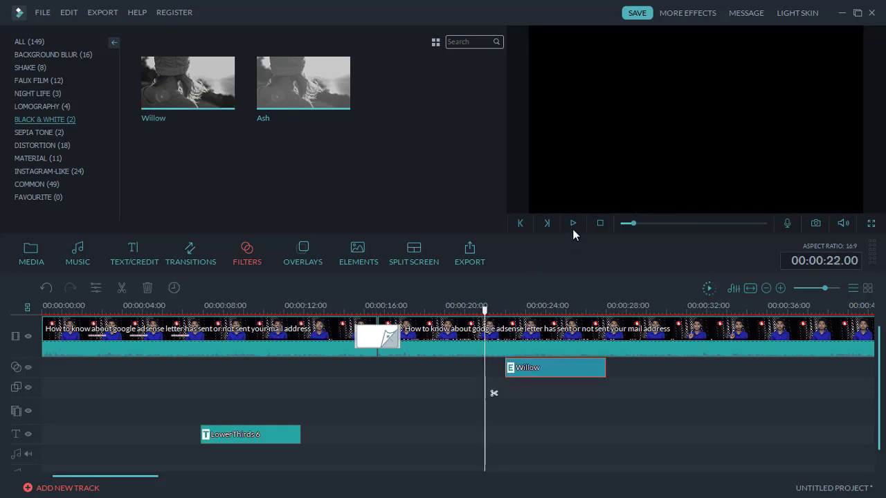
{"action": "left_click", "coordinate": [571, 223]}
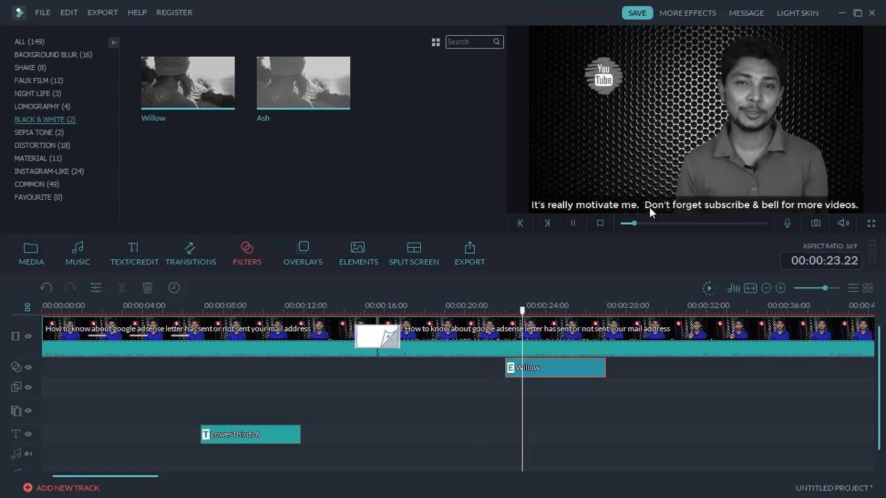
{"action": "left_click", "coordinate": [572, 222]}
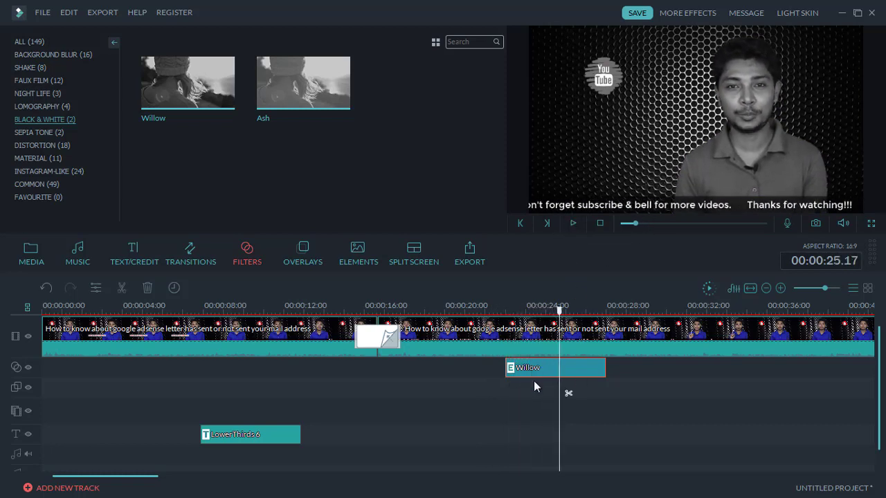
Split the Willow filter at 00:00:25.17 and delete both pieces.
{"action": "left_click", "coordinate": [568, 394]}
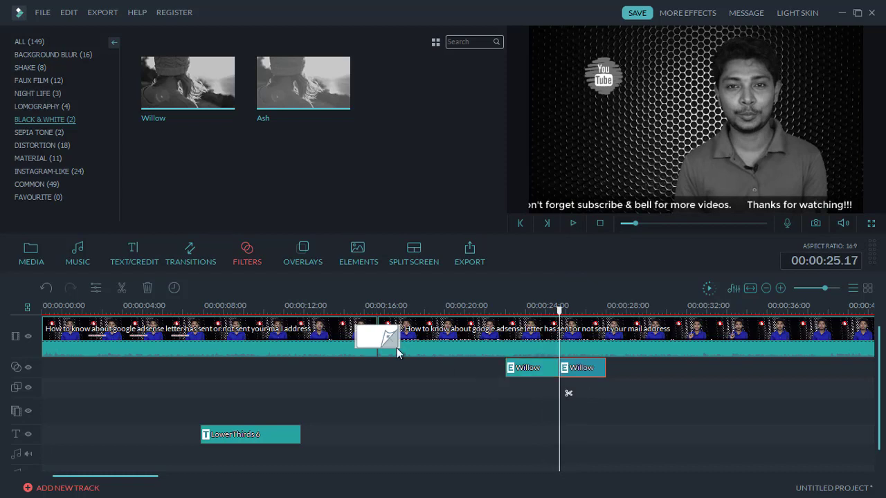
{"action": "key", "text": "Delete"}
{"action": "left_click", "coordinate": [542, 372]}
{"action": "key", "text": "Delete"}
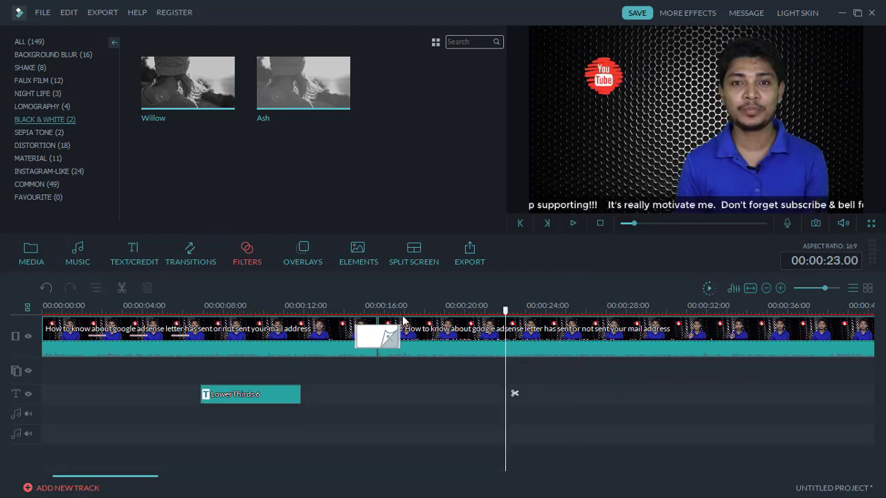
Place the Cinema 21:9 overlay on the effects track at 00:00:23.00.
{"action": "left_click", "coordinate": [298, 261]}
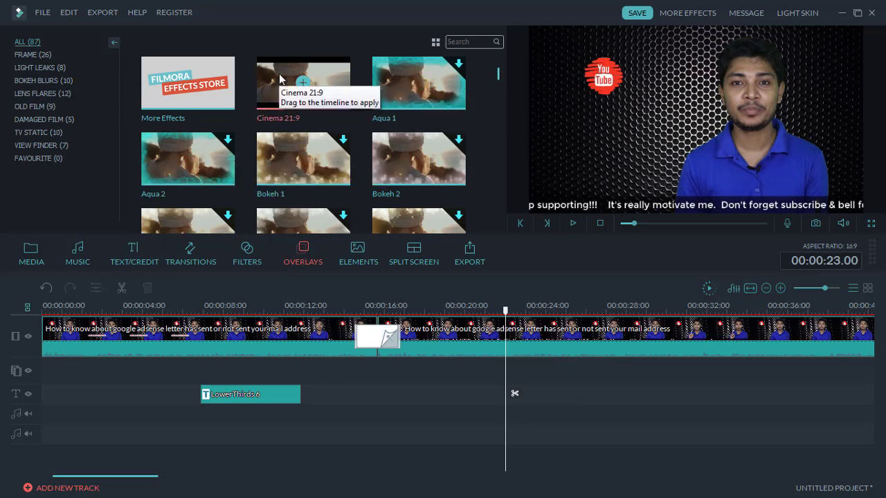
{"action": "mouse_move", "coordinate": [514, 379]}
{"action": "left_mouse_down"}
{"action": "mouse_move", "coordinate": [514, 396]}
{"action": "mouse_move", "coordinate": [515, 385]}
{"action": "left_mouse_up"}
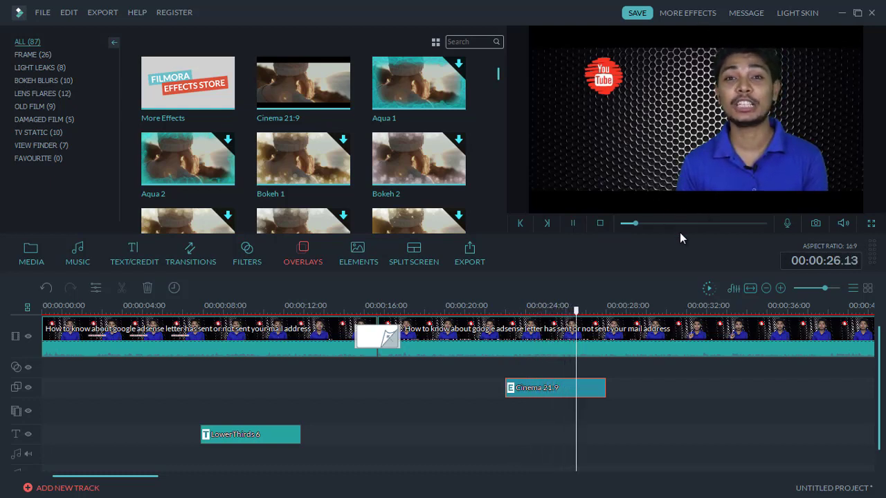
Pause the playback and delete the Cinema 21:9 overlay that starts at 00:00:23.00.
{"action": "left_click", "coordinate": [576, 223]}
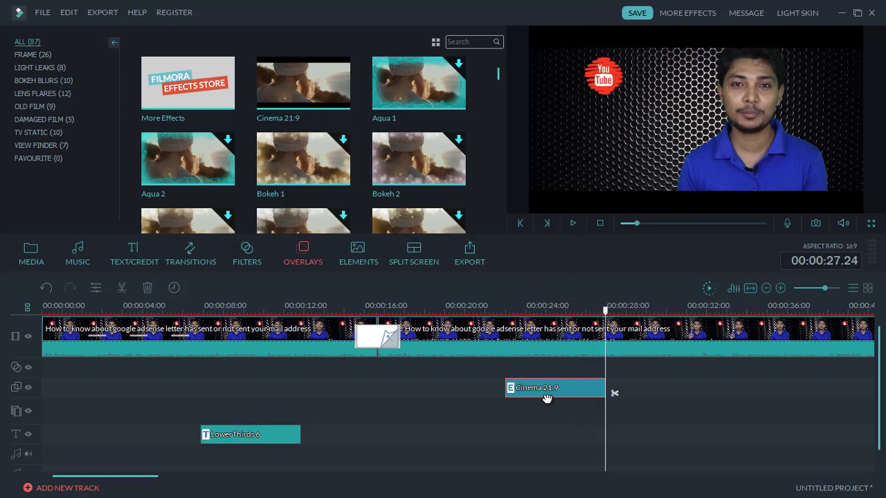
{"action": "key", "text": "Delete"}
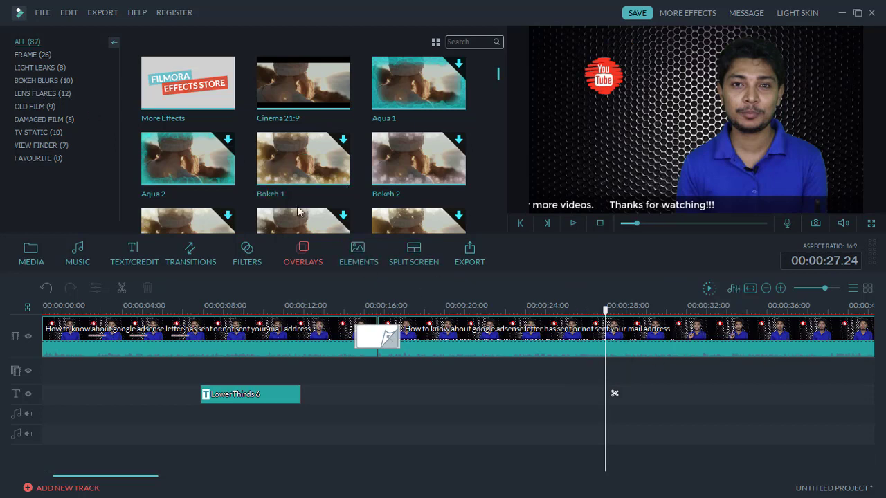
Place the Cinema 21:9 overlay on the effects track at 00:00:27.24 and play back its effect briefly.
{"action": "left_click_drag", "start_coordinate": [410, 83], "coordinate": [611, 396]}
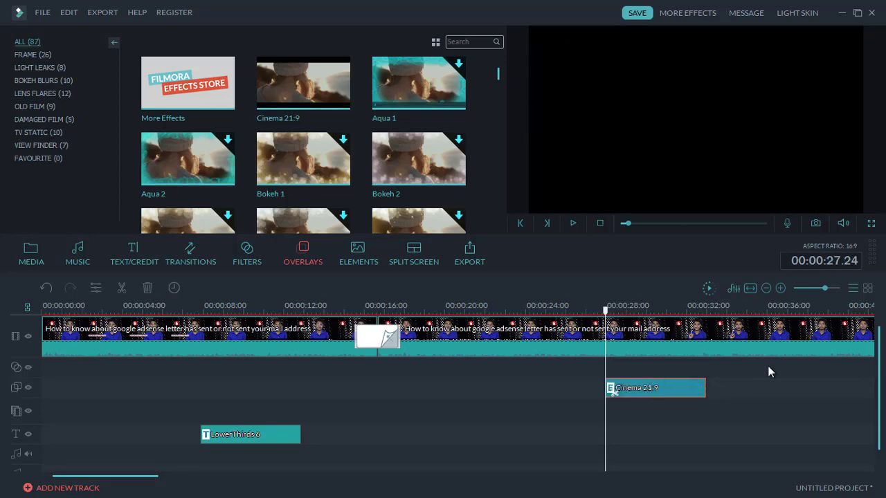
{"action": "left_click", "coordinate": [574, 223]}
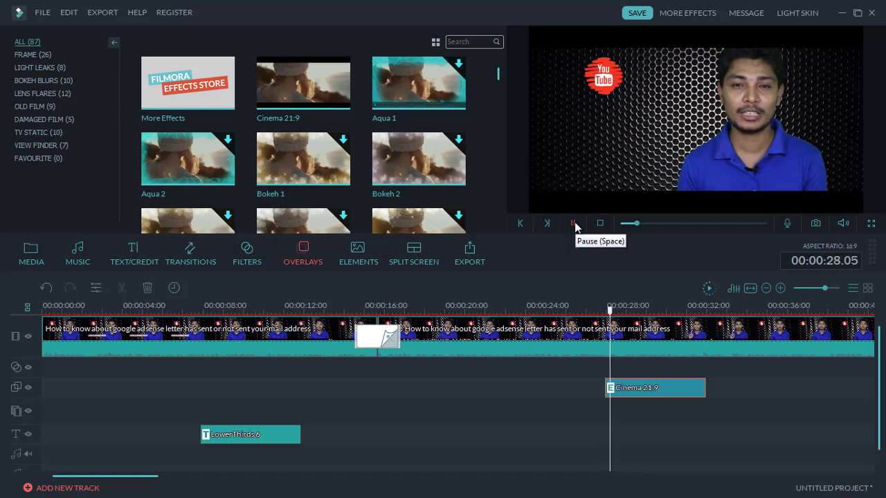
{"action": "left_click", "coordinate": [573, 223]}
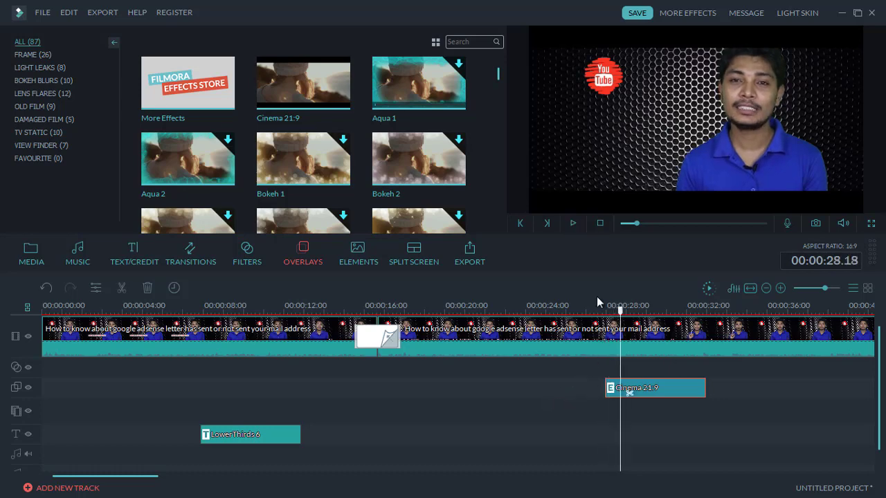
Try extending the Cinema 21:9 overlay to about 00:00:47 with a preview of its later part, and delete the overlay.
{"action": "scroll", "coordinate": [593, 301], "scroll_direction": "down", "scroll_amount": 2}
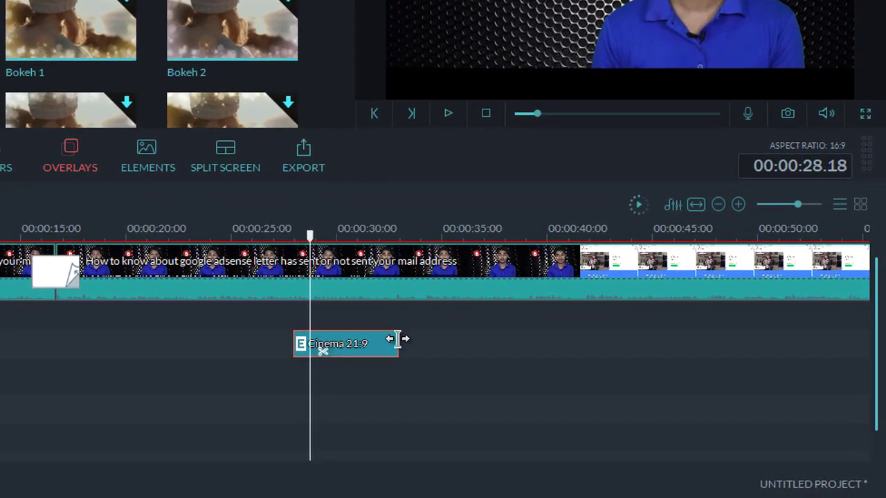
{"action": "left_click_drag", "start_coordinate": [398, 339], "coordinate": [706, 353]}
{"action": "left_click_drag", "start_coordinate": [705, 235], "coordinate": [626, 235]}
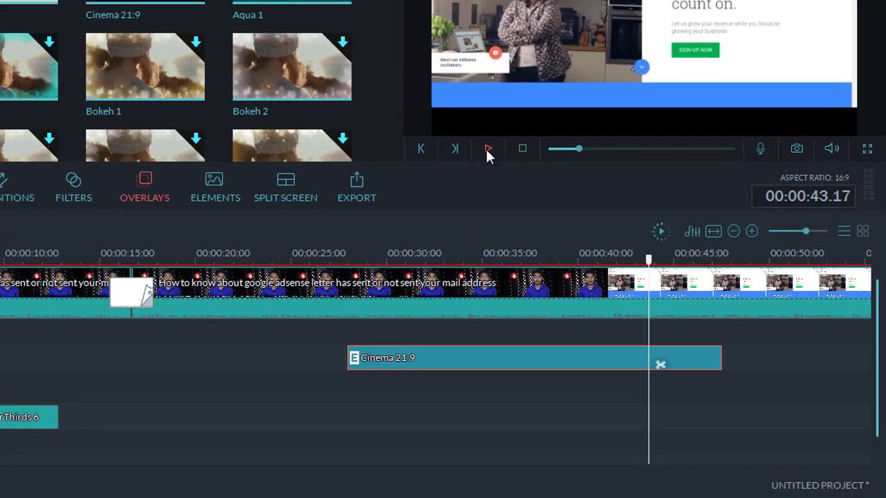
{"action": "left_click", "coordinate": [448, 112]}
{"action": "left_click", "coordinate": [571, 224]}
{"action": "key", "text": "Delete"}
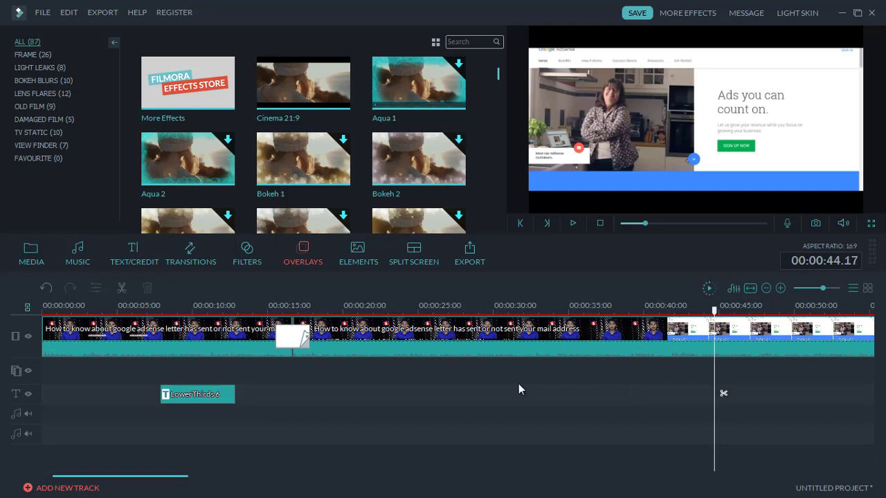
Add the Element Love 2 element to the picture-in-picture track at 00:00:33.23 and play it back from just before its start.
{"action": "left_click", "coordinate": [361, 255]}
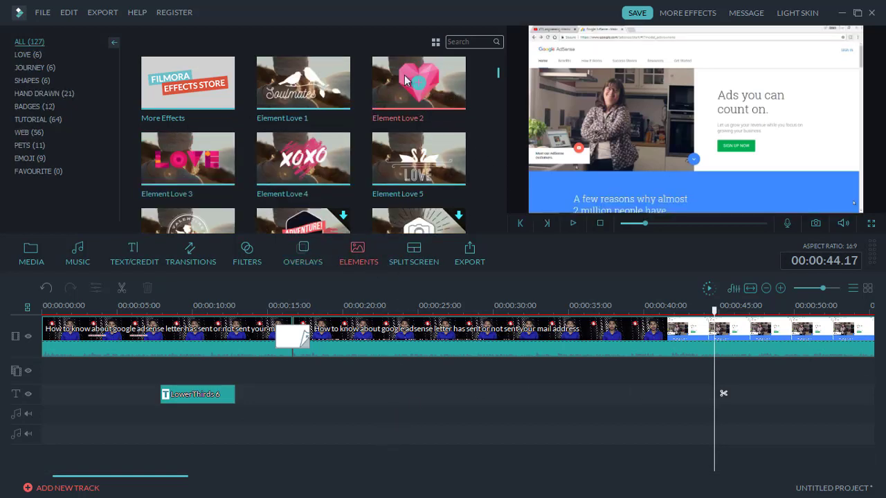
{"action": "left_click_drag", "start_coordinate": [409, 108], "coordinate": [572, 375]}
{"action": "double_click", "coordinate": [573, 374]}
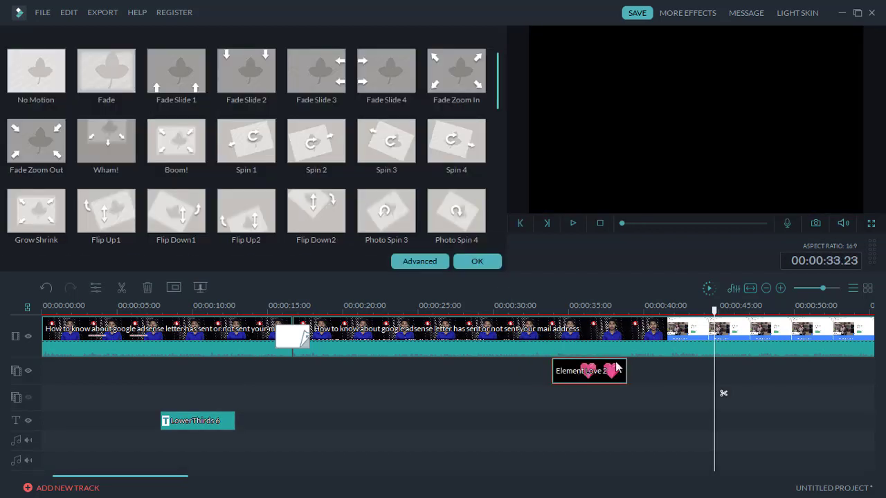
{"action": "left_click_drag", "start_coordinate": [716, 311], "coordinate": [549, 312]}
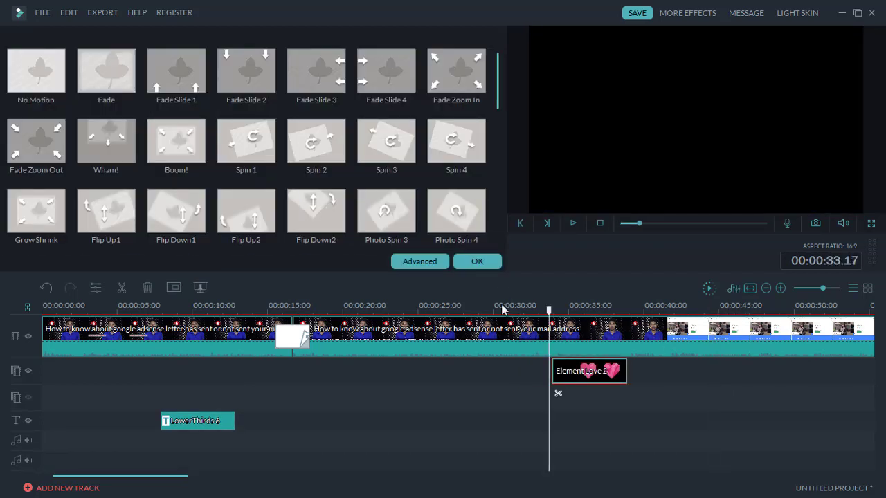
{"action": "left_click", "coordinate": [477, 261]}
{"action": "left_click", "coordinate": [573, 222]}
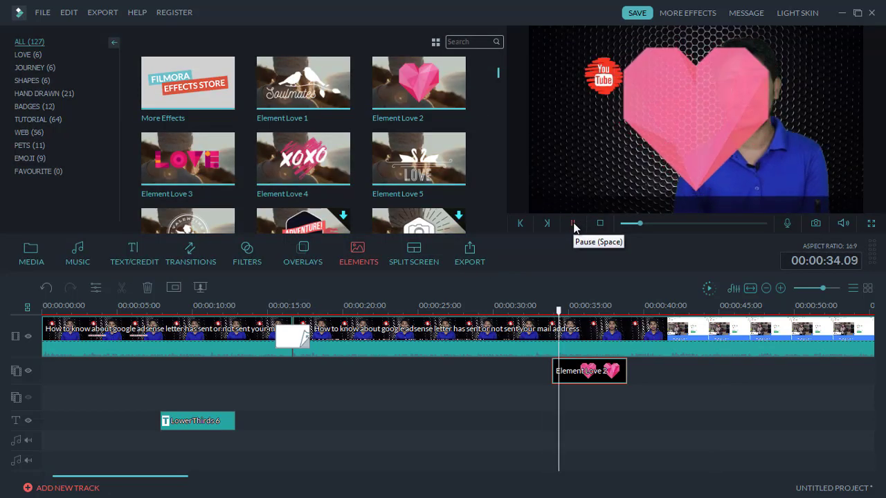
Delete the Element Love 2 clip from the picture-in-picture track.
{"action": "left_click", "coordinate": [592, 379]}
{"action": "key", "text": "Delete"}
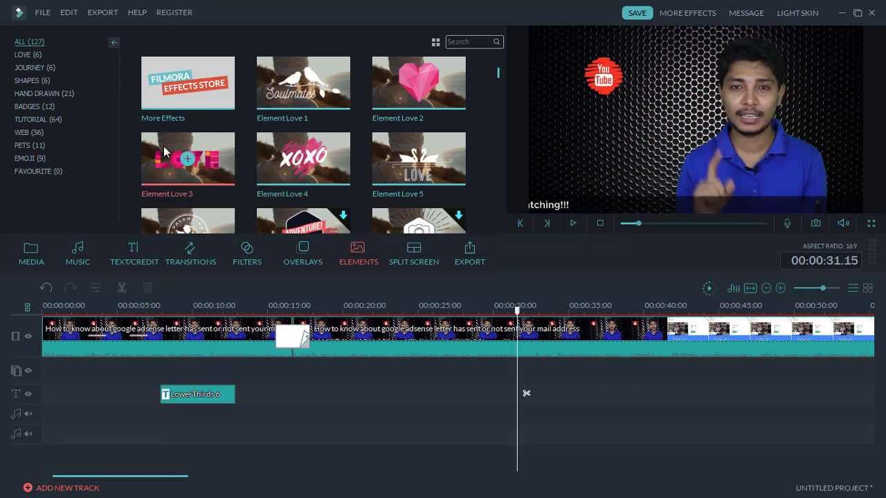
Try inserting the 2 Screen B split-screen layout at the cut at 00:00:16.17, undo it and close its settings.
{"action": "left_click", "coordinate": [409, 265]}
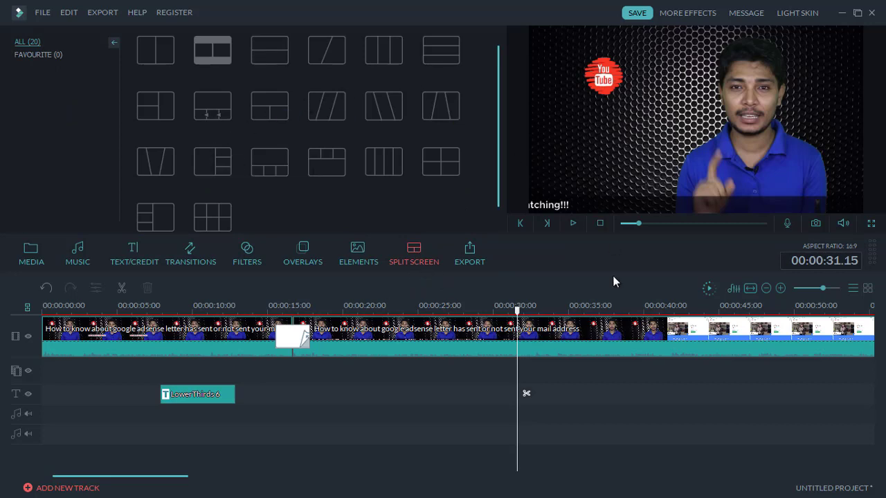
{"action": "left_click_drag", "start_coordinate": [218, 46], "coordinate": [526, 369]}
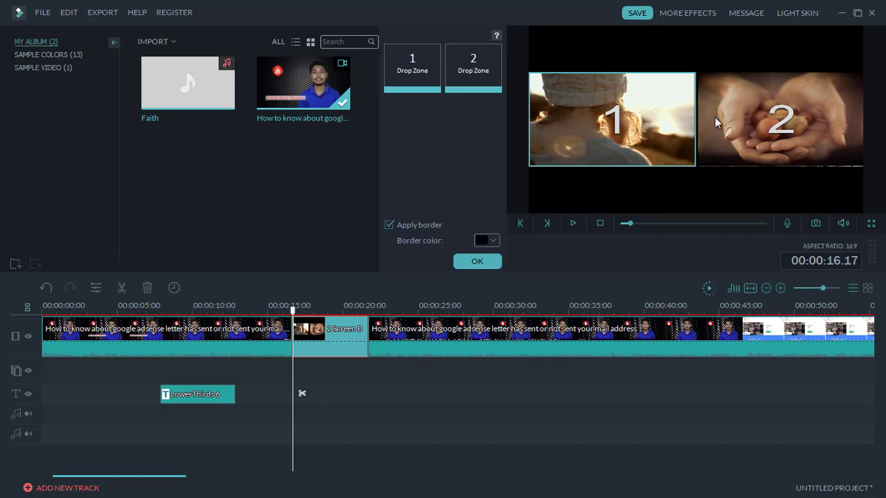
{"action": "left_click", "coordinate": [795, 114]}
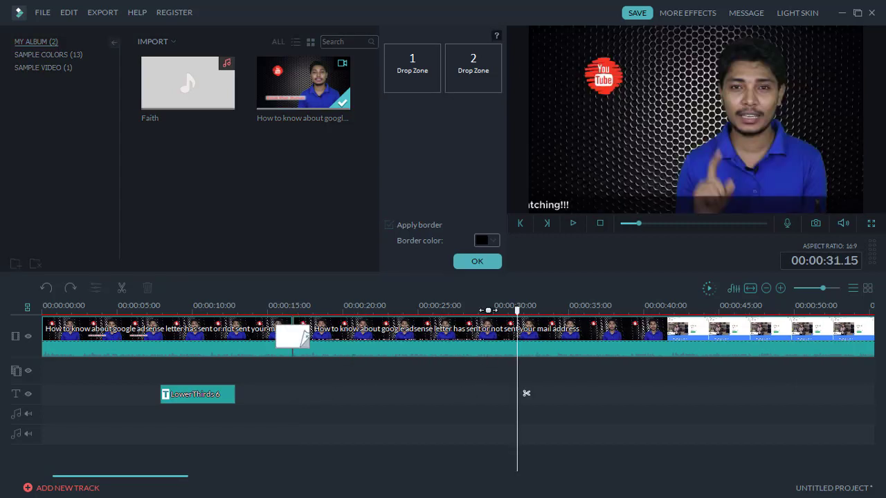
{"action": "left_click", "coordinate": [478, 262]}
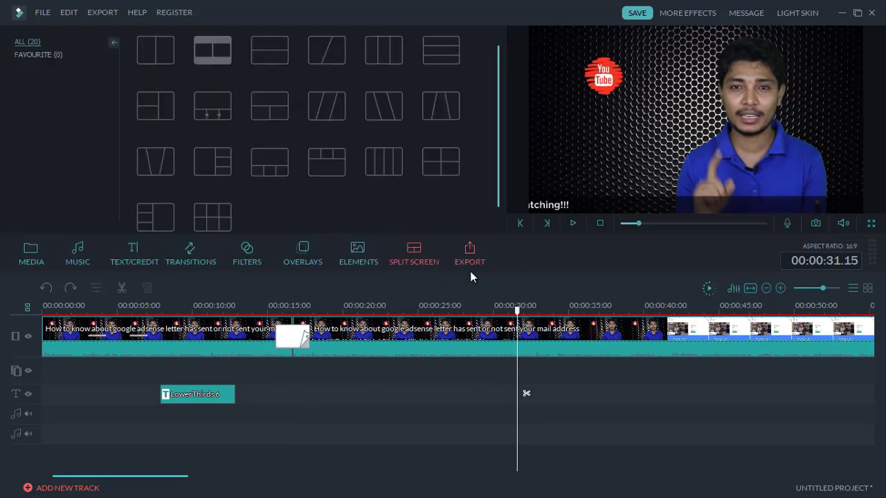
{"action": "left_click_drag", "start_coordinate": [517, 311], "coordinate": [401, 311]}
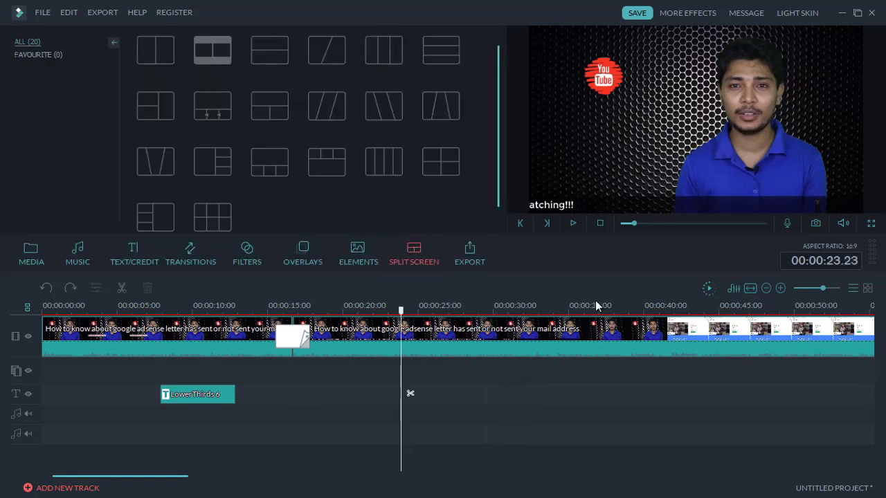
{"action": "scroll", "coordinate": [582, 306], "scroll_direction": "down", "scroll_amount": 4}
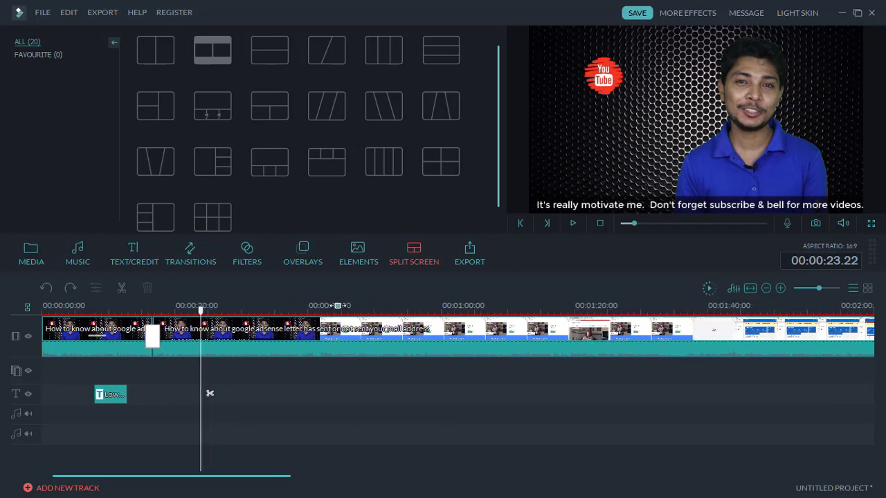
{"action": "scroll", "coordinate": [338, 306], "scroll_direction": "down", "scroll_amount": 2}
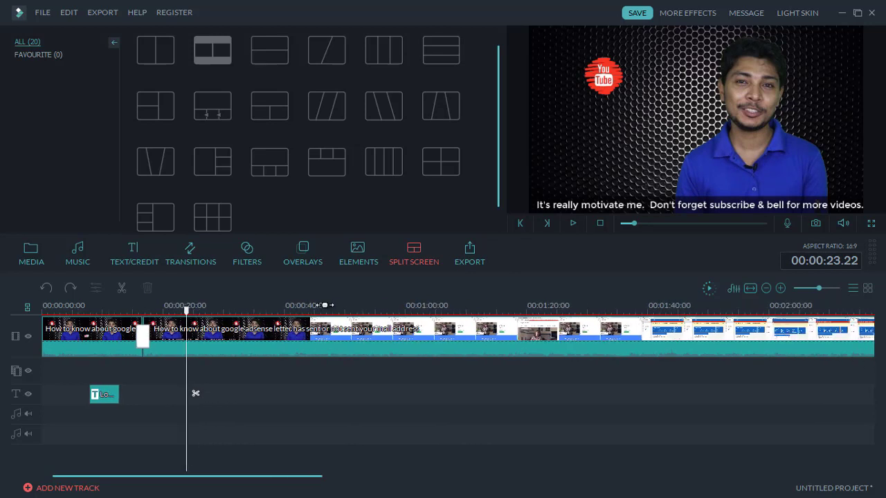
Open the video export options and choose MP4 as the output file format.
{"action": "left_click", "coordinate": [466, 257]}
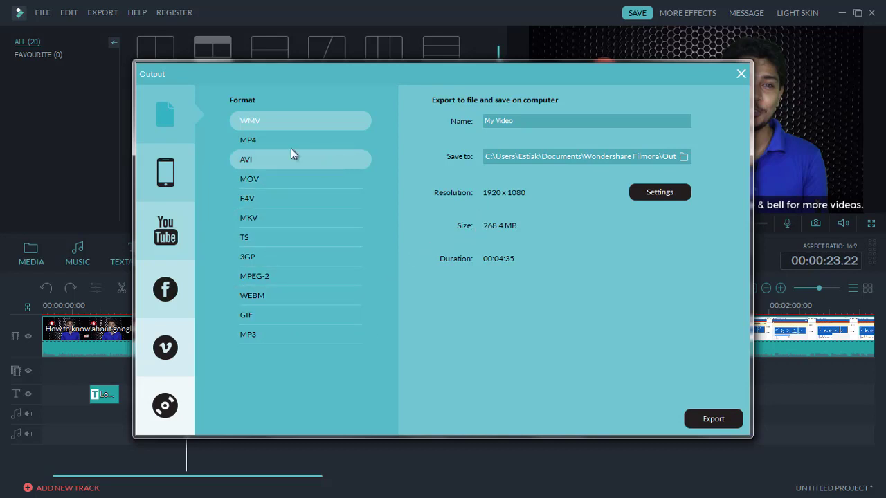
{"action": "left_click", "coordinate": [246, 142]}
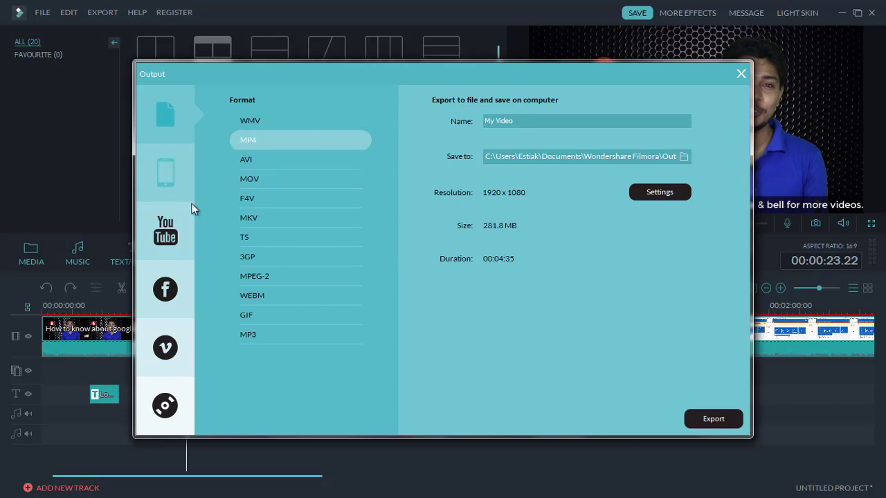
Look over the YouTube upload and device export options, and return to the local file output.
{"action": "left_click", "coordinate": [174, 241]}
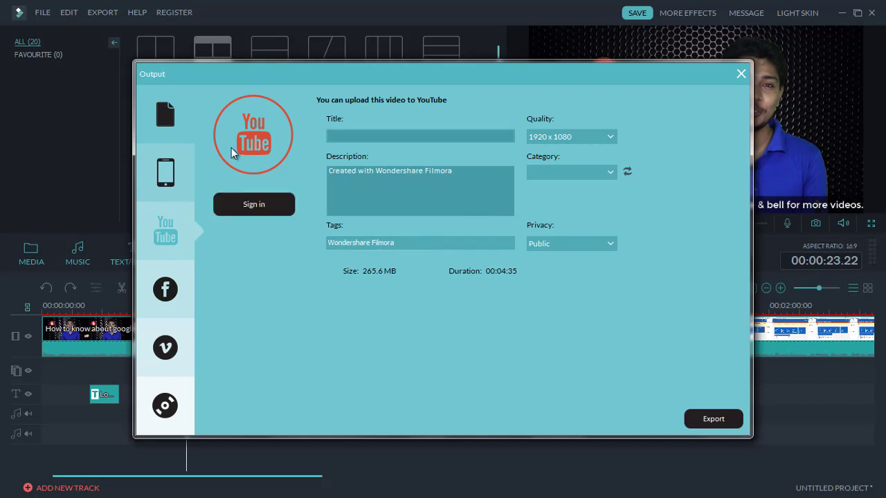
{"action": "left_click", "coordinate": [168, 173]}
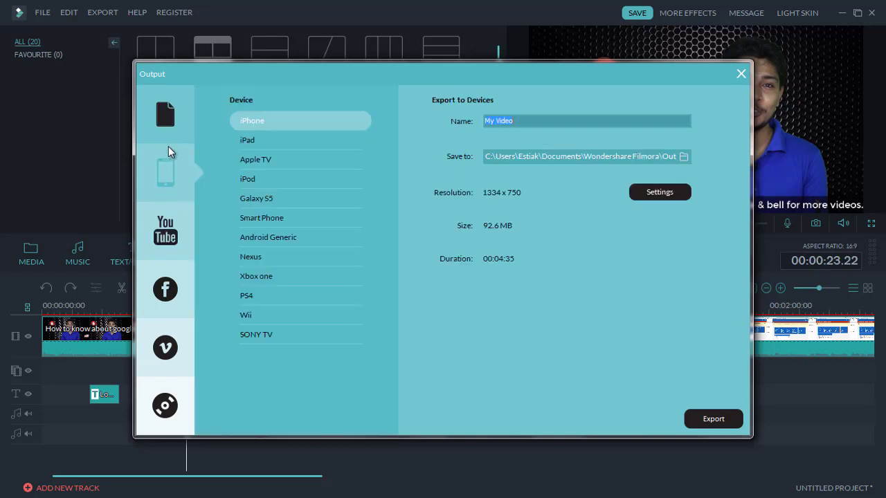
{"action": "left_click", "coordinate": [155, 110]}
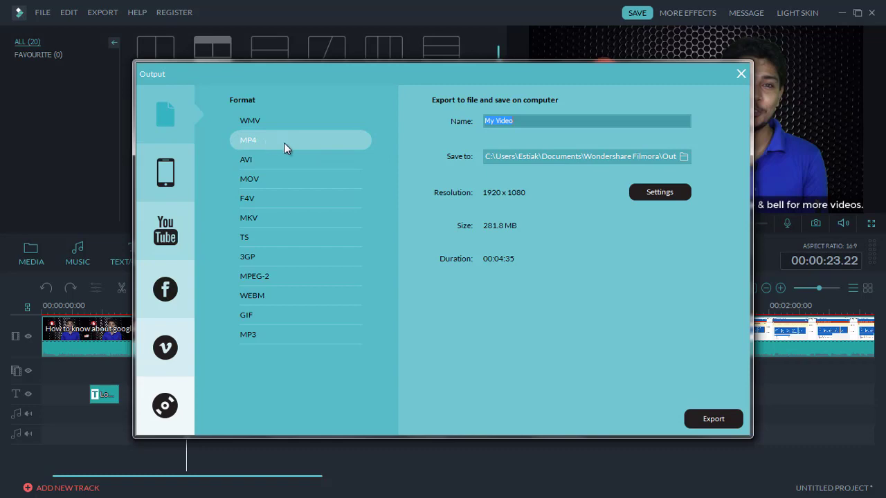
Open the MP4 export settings and set the video frame rate to 24 fps.
{"action": "left_click", "coordinate": [672, 193]}
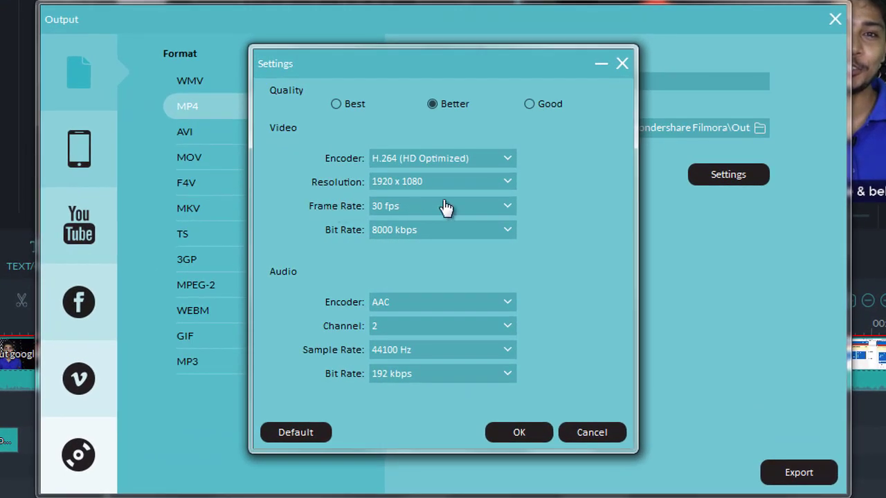
{"action": "left_click", "coordinate": [446, 208]}
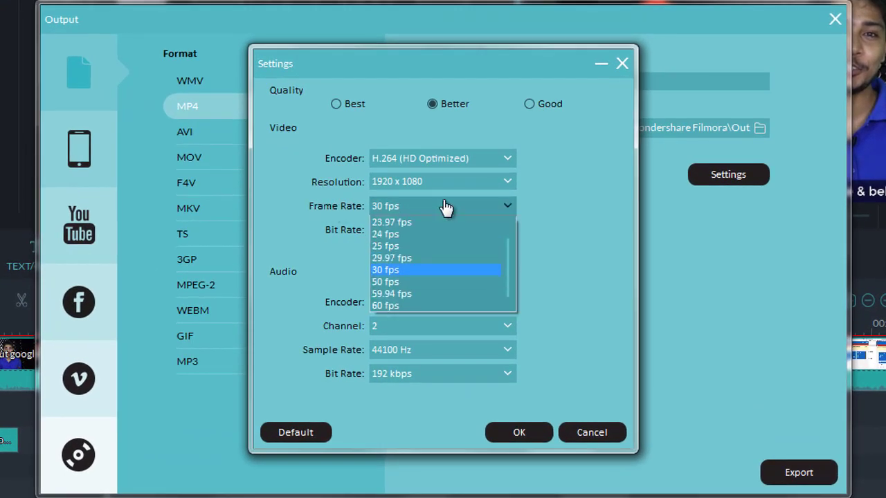
{"action": "left_click", "coordinate": [411, 236]}
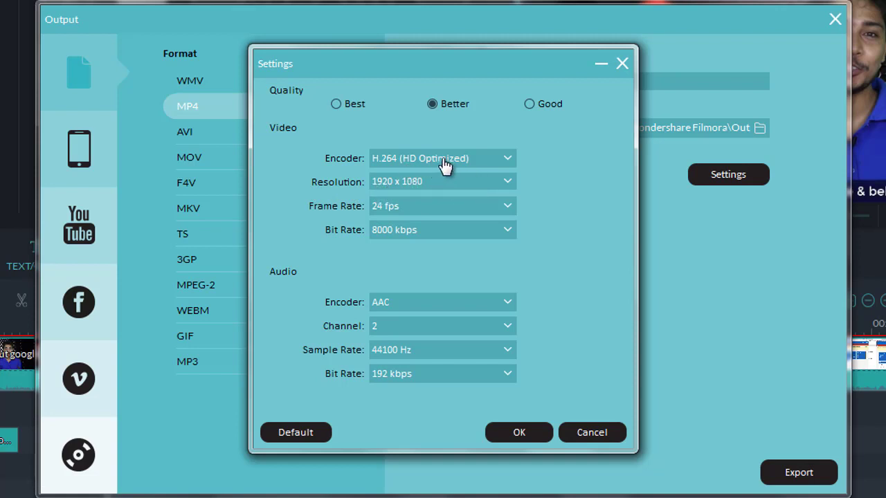
Compare the Best, Better and Good quality presets and set the export quality to Best.
{"action": "left_click", "coordinate": [338, 101]}
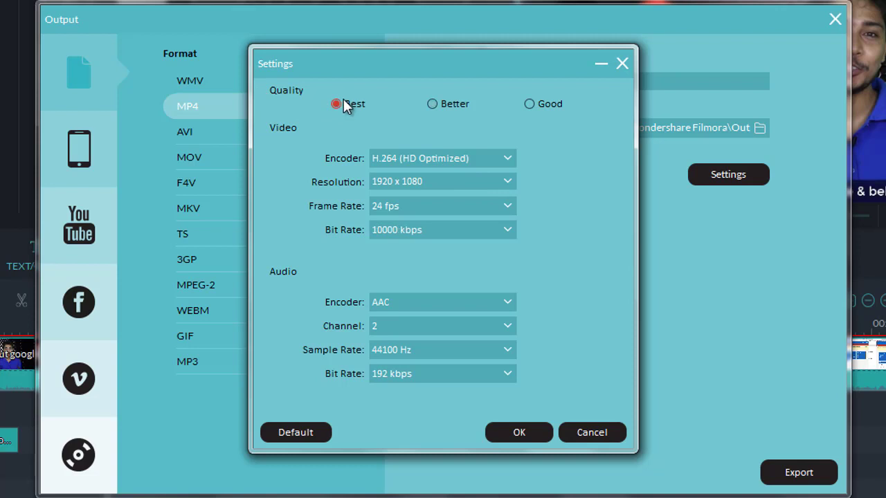
{"action": "left_click", "coordinate": [433, 104]}
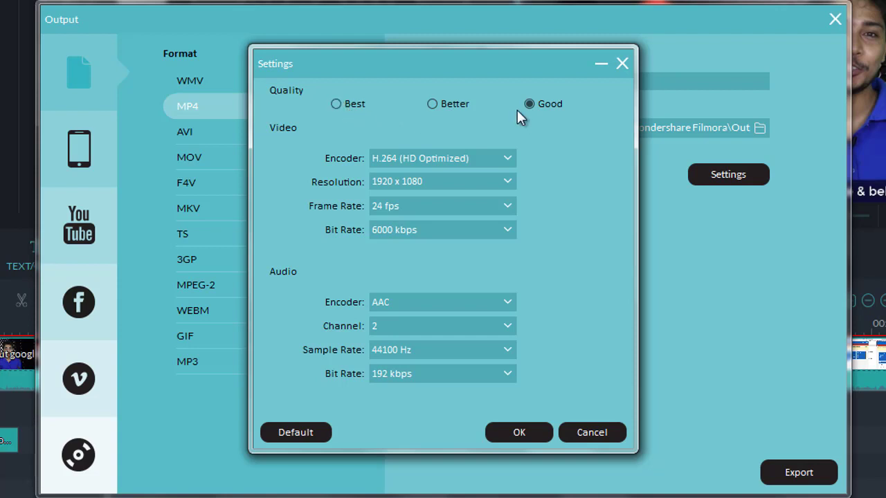
{"action": "left_click", "coordinate": [337, 104]}
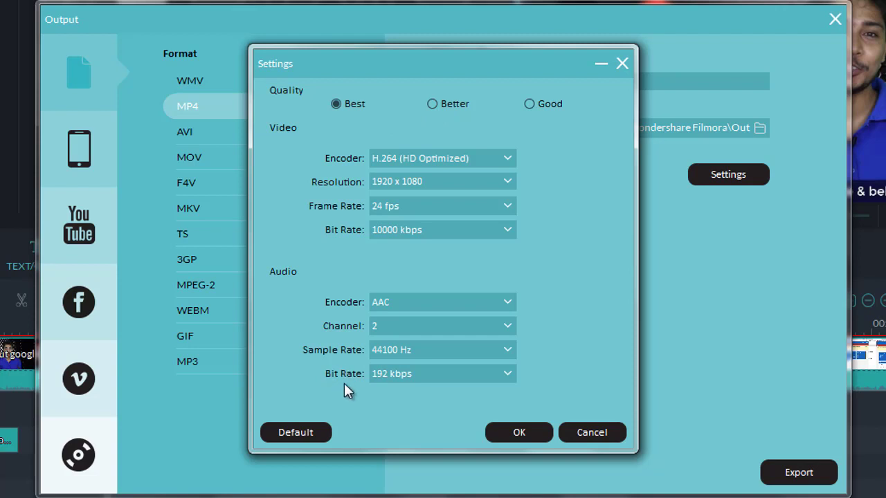
Set the audio bit rate to 256 kbps and apply the export settings.
{"action": "left_click", "coordinate": [399, 382]}
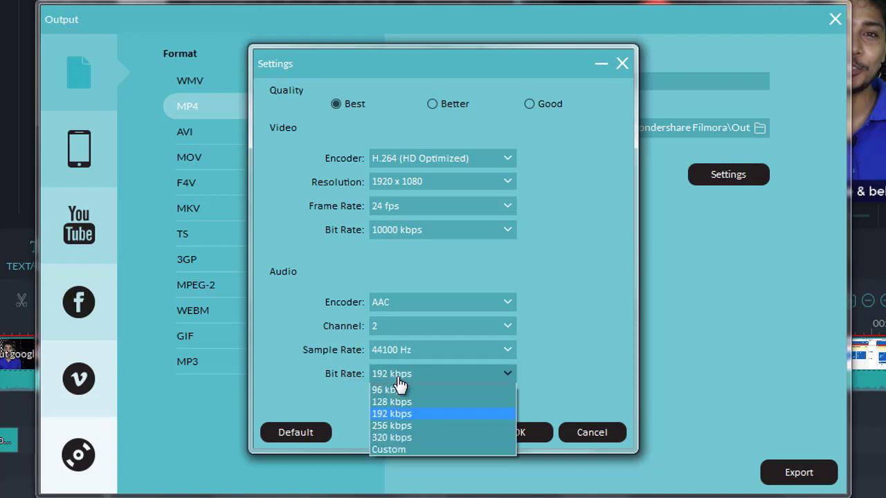
{"action": "left_click", "coordinate": [405, 426]}
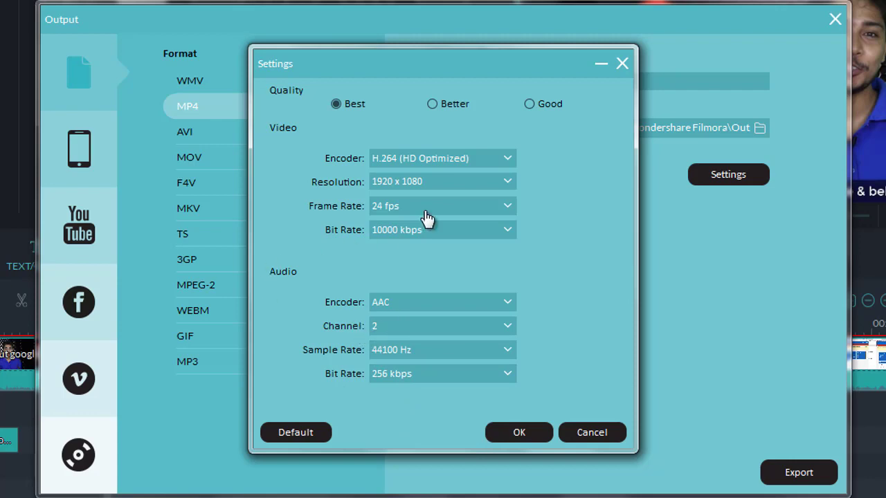
{"action": "left_click", "coordinate": [512, 436]}
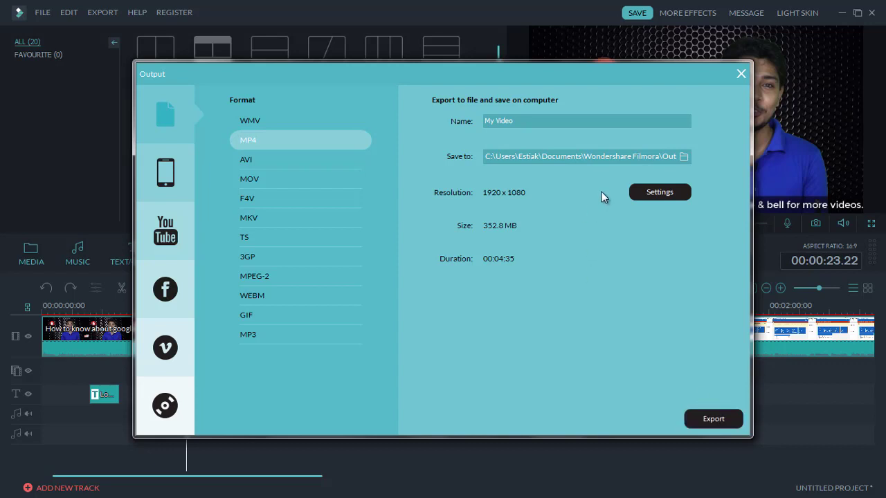
View the save folder choices without selecting another folder, and start exporting My Video as an MP4 file.
{"action": "left_click", "coordinate": [680, 157]}
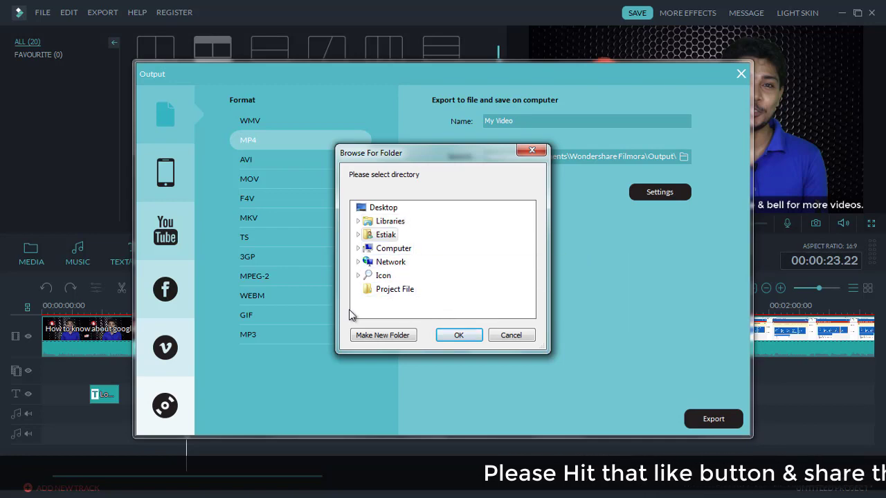
{"action": "left_click", "coordinate": [511, 335]}
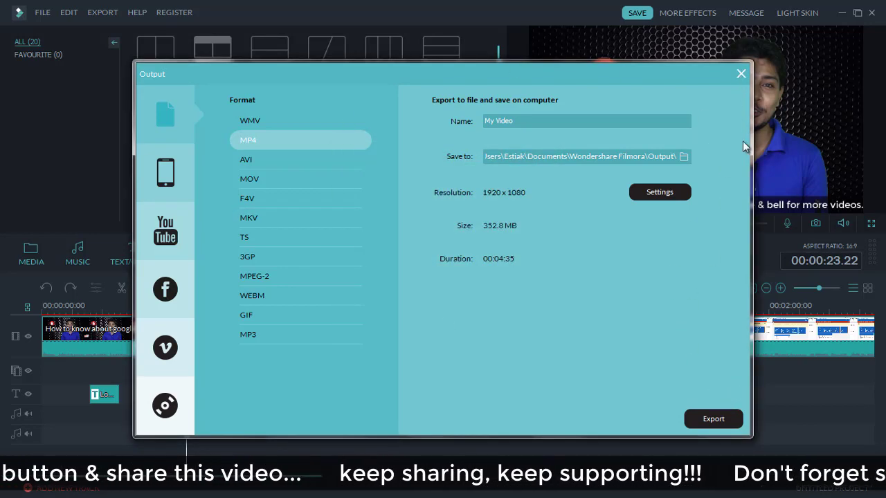
{"action": "left_click", "coordinate": [709, 421]}
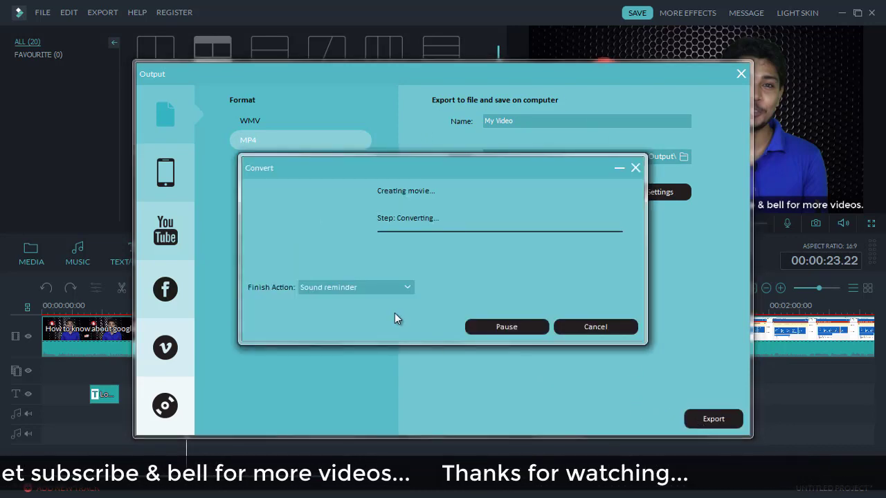